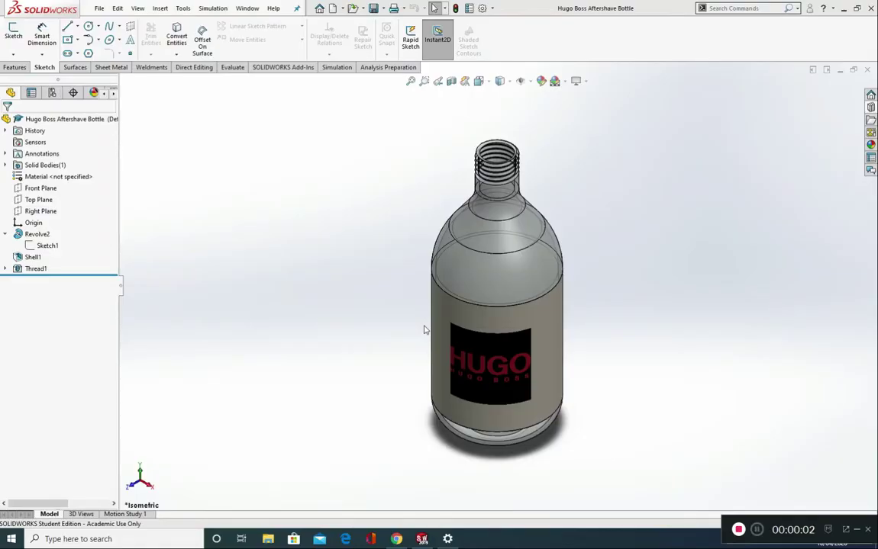
# Create a new part document
pyautogui.click(100, 8)
pyautogui.click(107, 23)
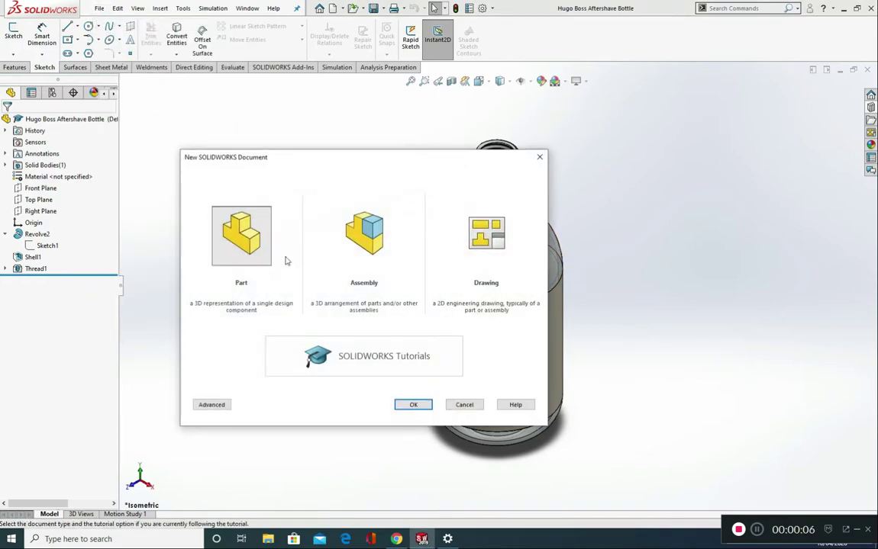
pyautogui.click(413, 404)
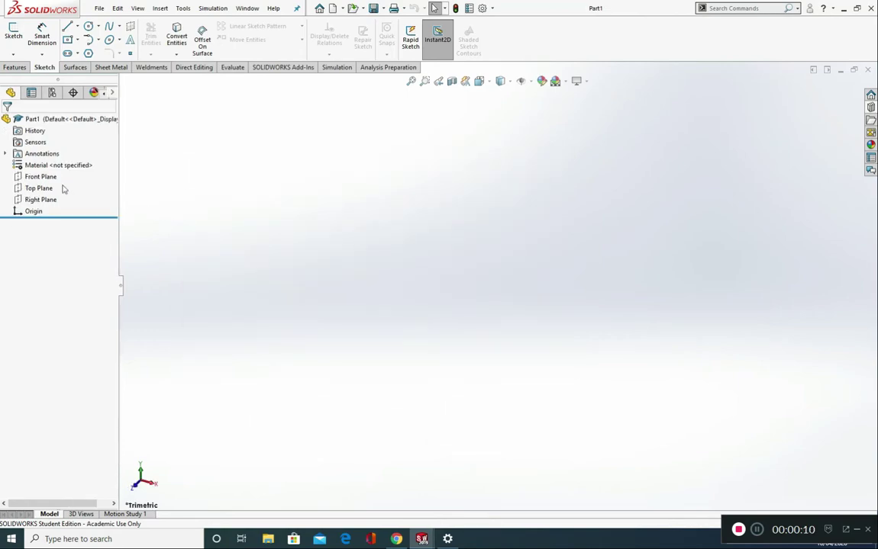
# Draw a vertical centerline on the Front Plane and make it coincident with the origin
pyautogui.click(42, 176)
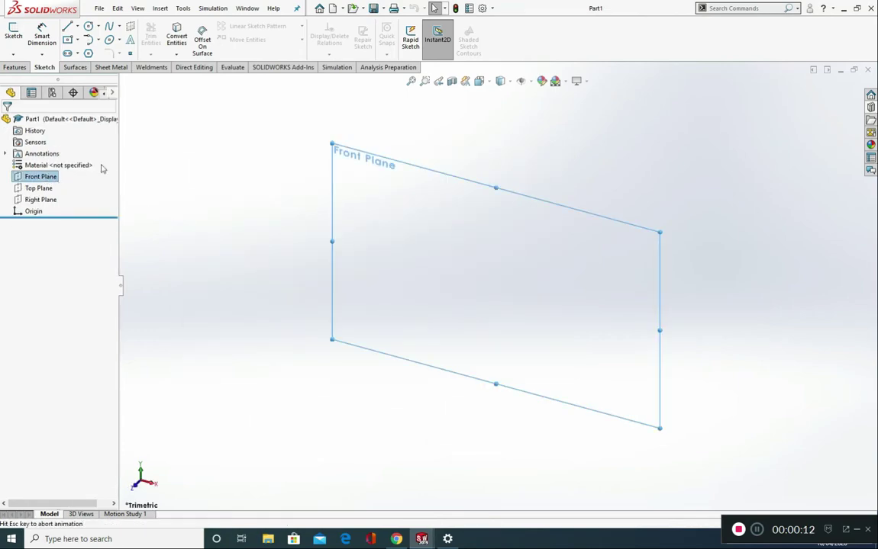
pyautogui.click(77, 26)
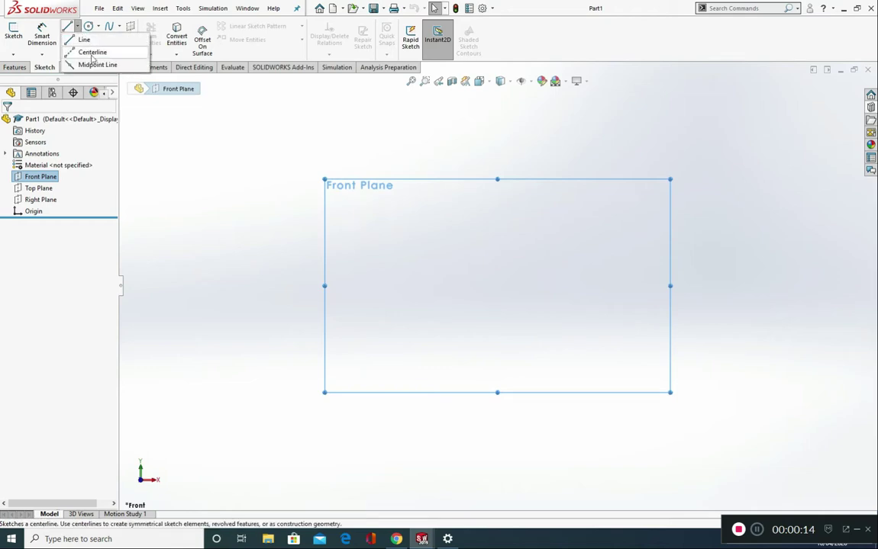
pyautogui.click(92, 53)
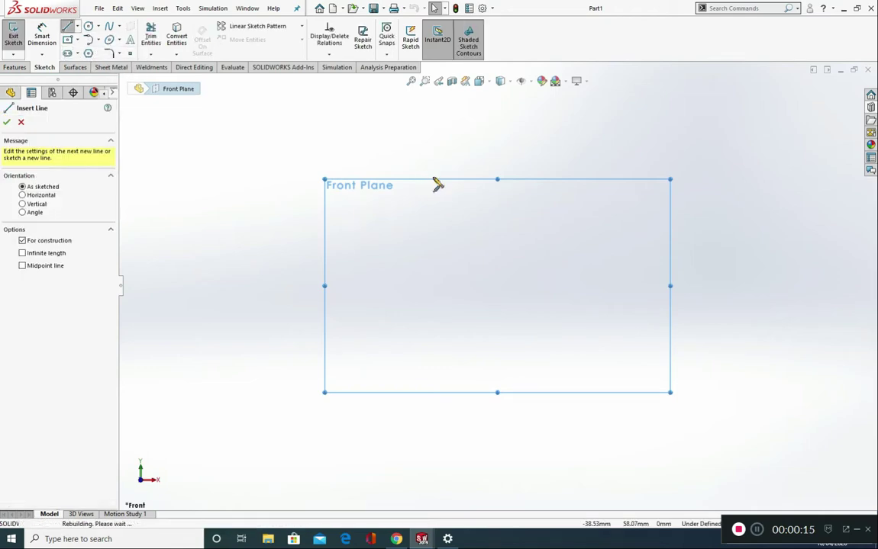
pyautogui.click(498, 191)
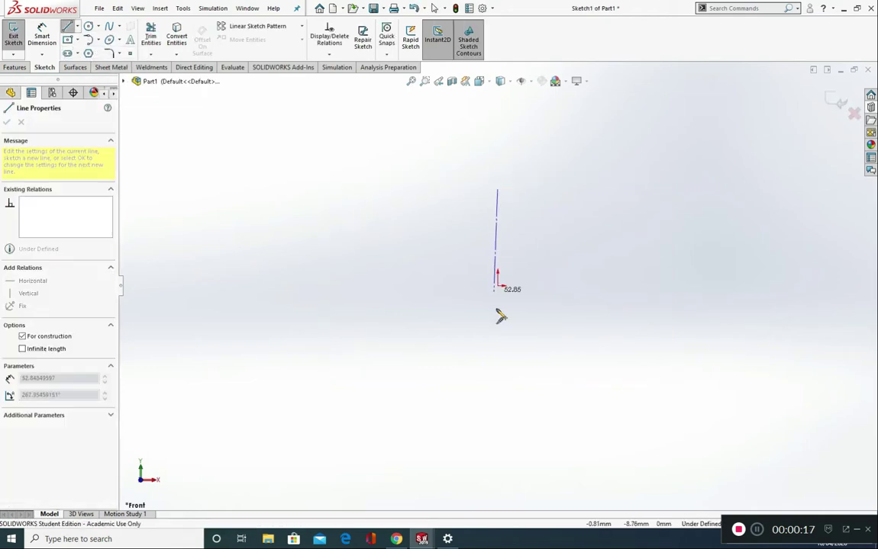
pyautogui.click(498, 433)
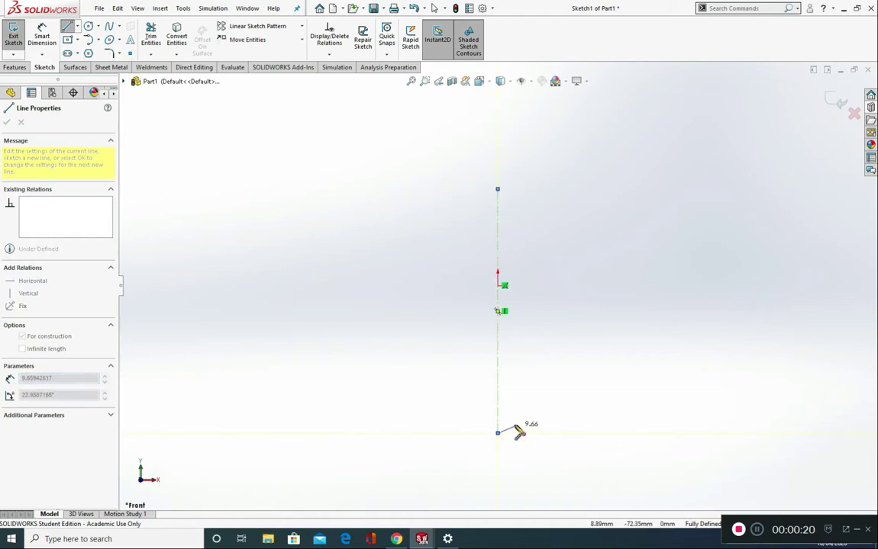
pyautogui.press('Escape')
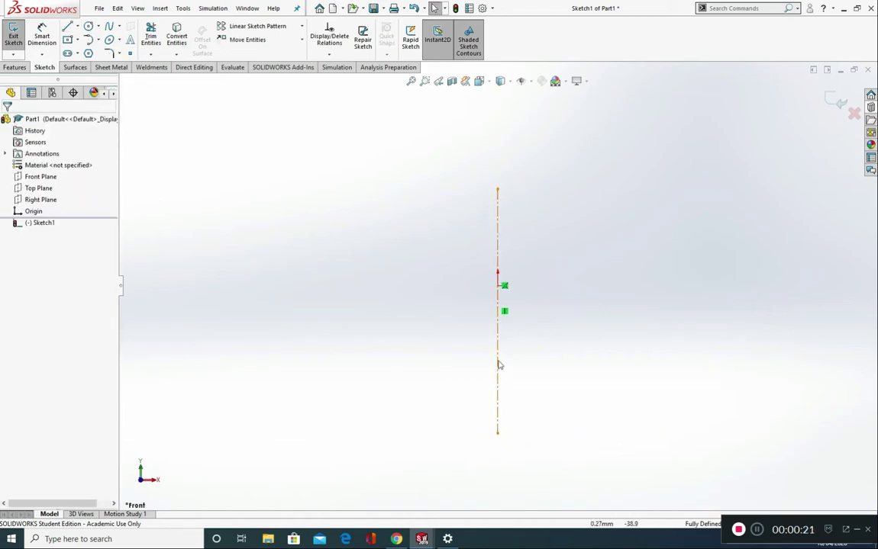
pyautogui.click(500, 310)
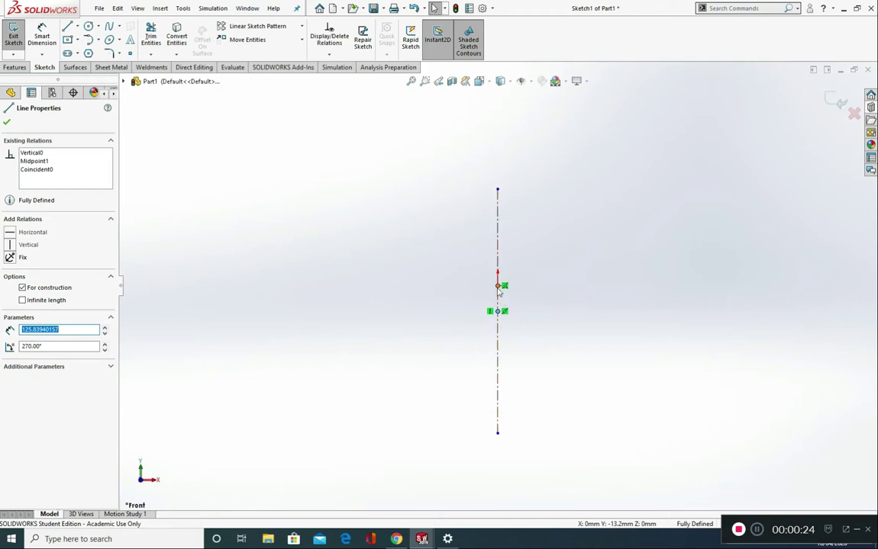
pyautogui.click(496, 287)
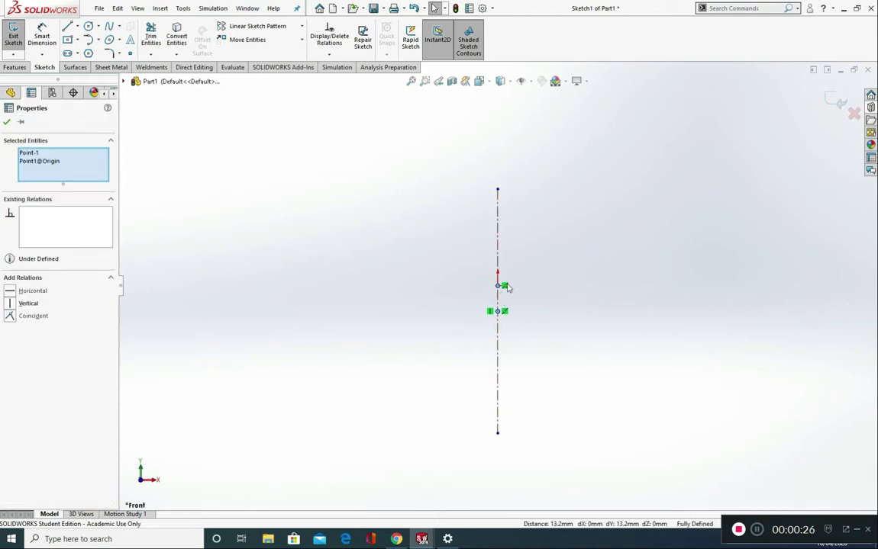
pyautogui.click(10, 316)
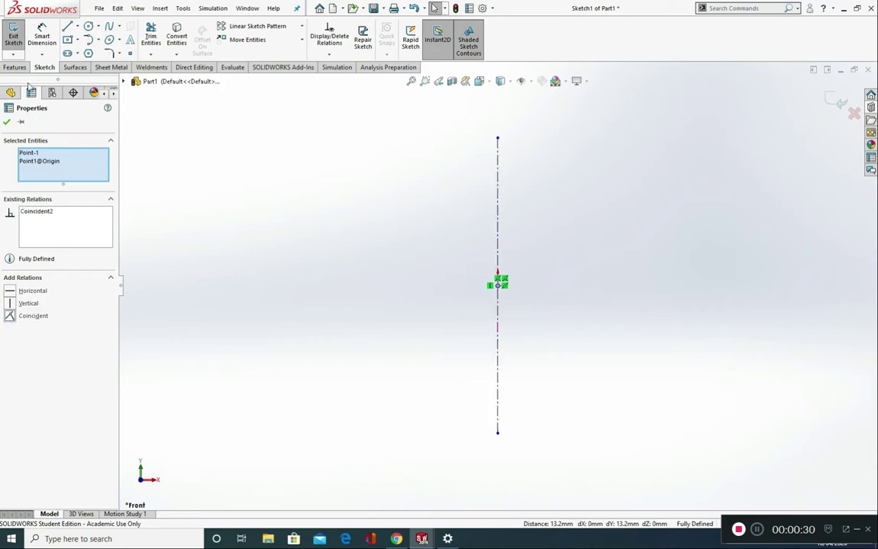
# Dimension the centerline to 150 mm long
pyautogui.click(42, 36)
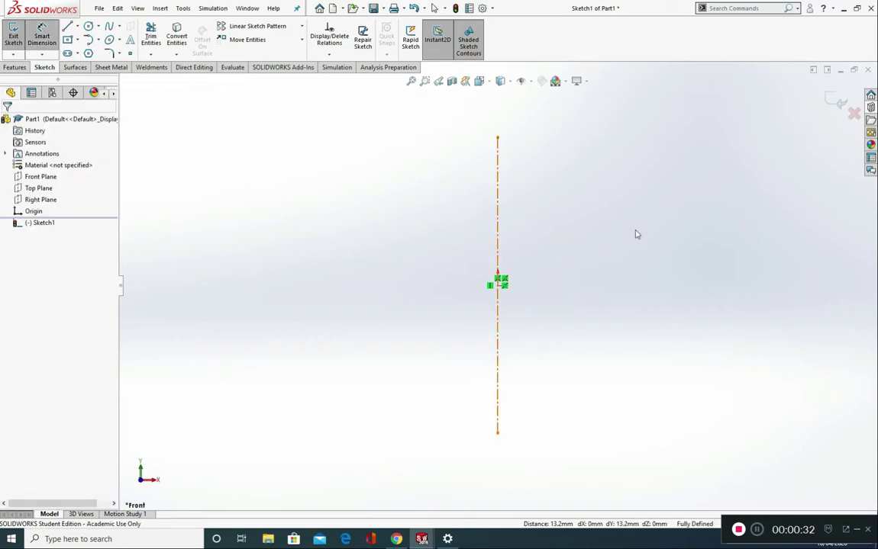
pyautogui.click(498, 229)
pyautogui.click(645, 258)
pyautogui.write('15')
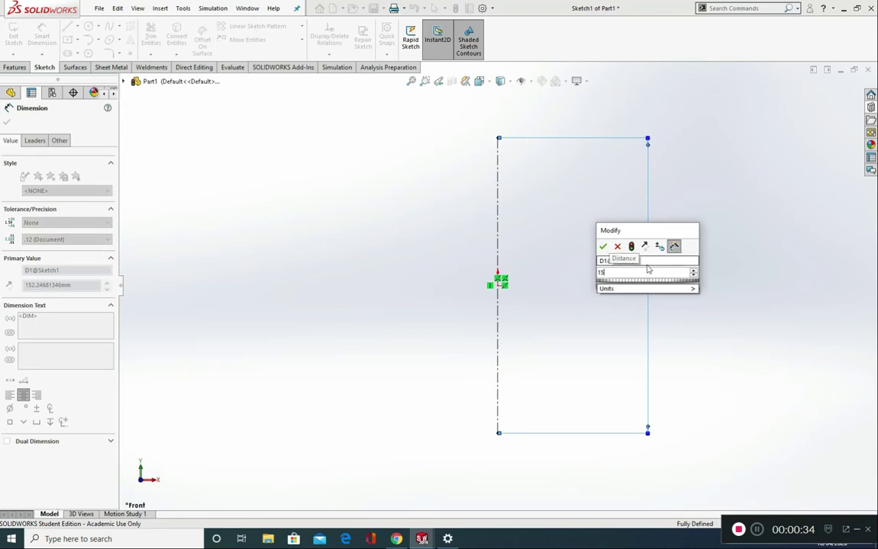
pyautogui.write('0')
pyautogui.press('Return')
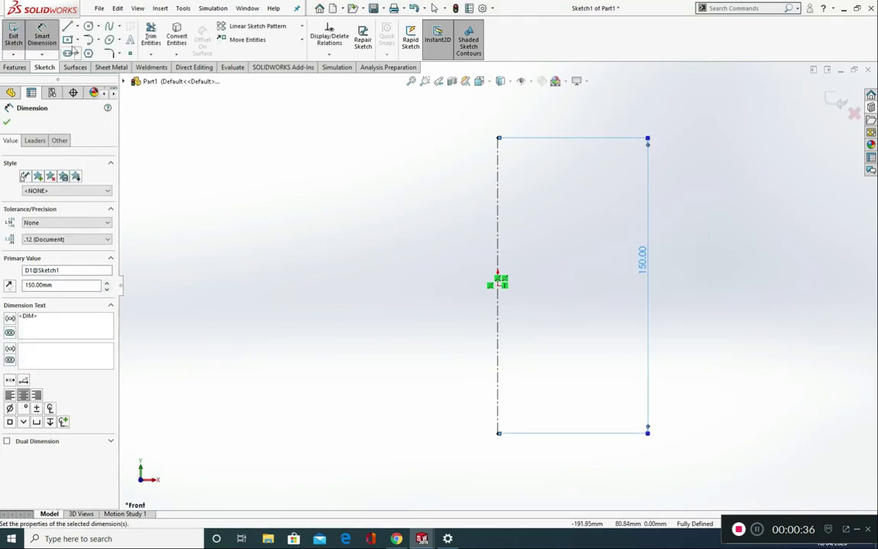
# Draw a closed line chain of top edge, vertical neck, sloping shoulder, straight side and base back to the centerline
pyautogui.click(68, 25)
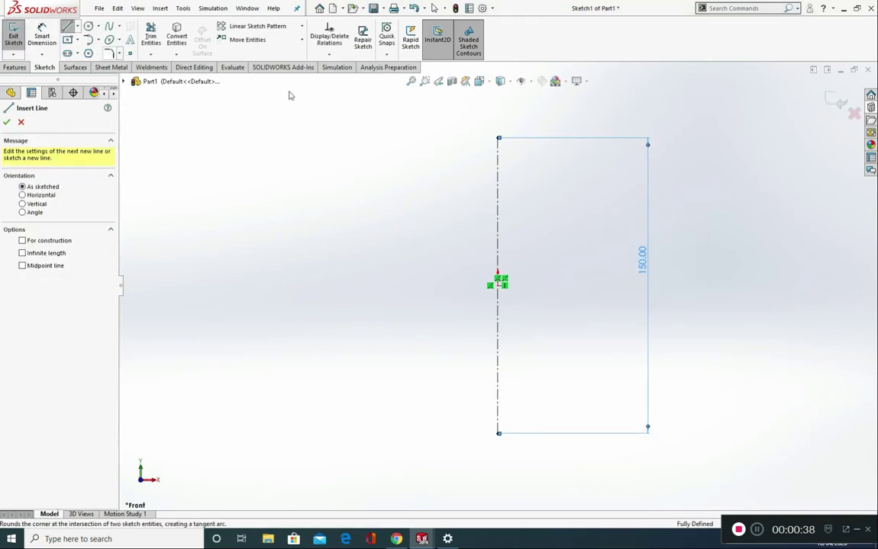
pyautogui.click(498, 138)
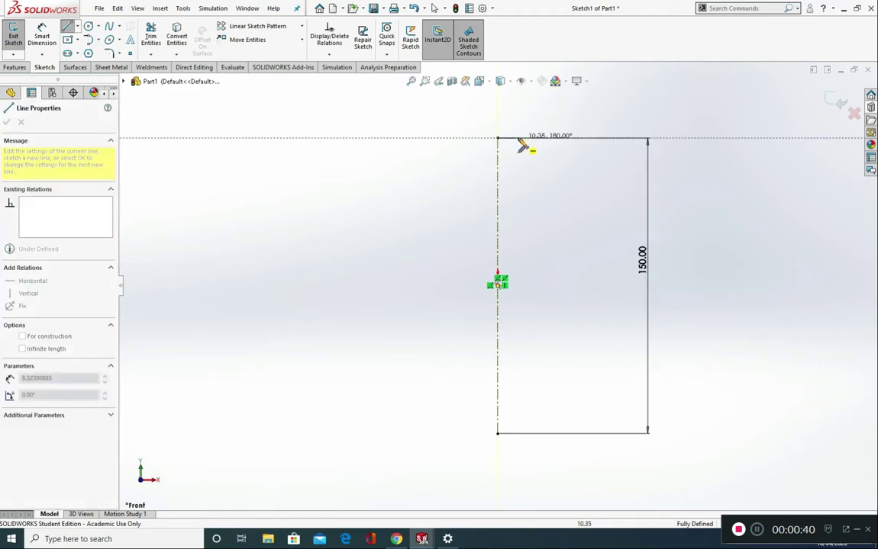
pyautogui.click(520, 138)
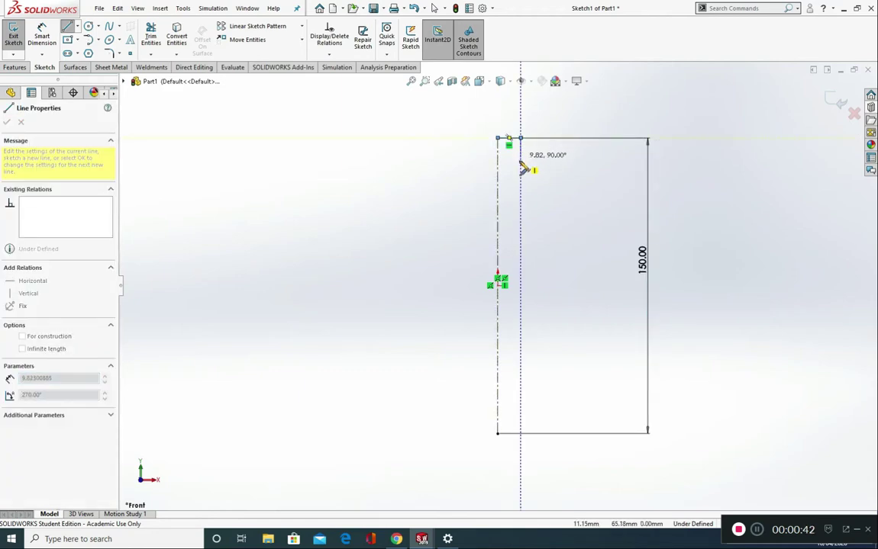
pyautogui.click(521, 161)
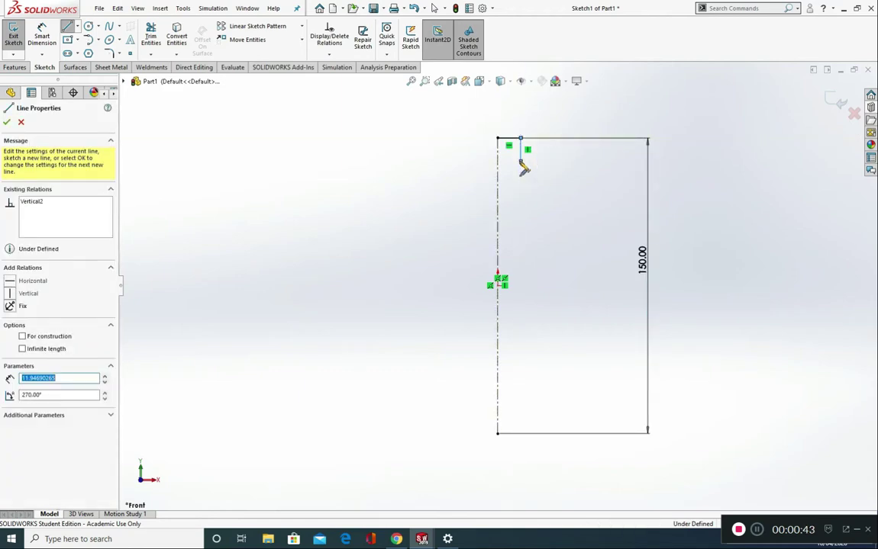
pyautogui.click(558, 216)
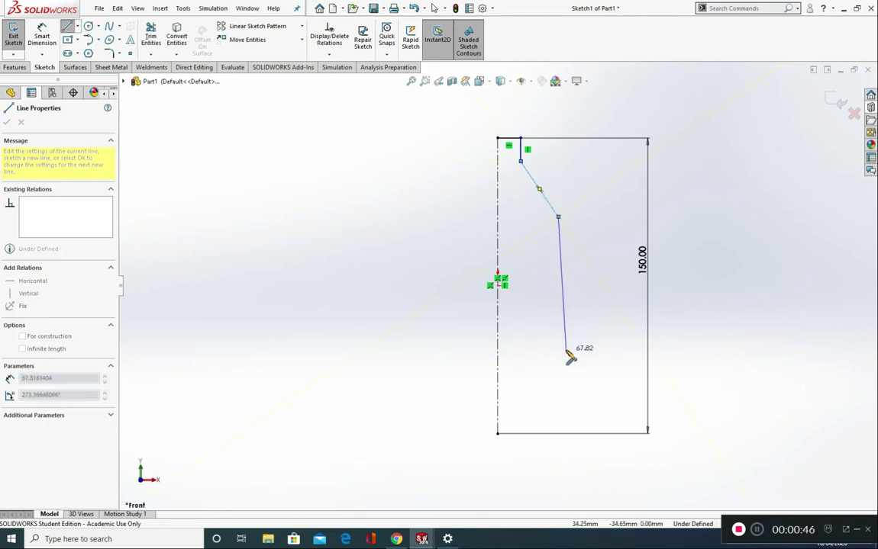
pyautogui.click(558, 433)
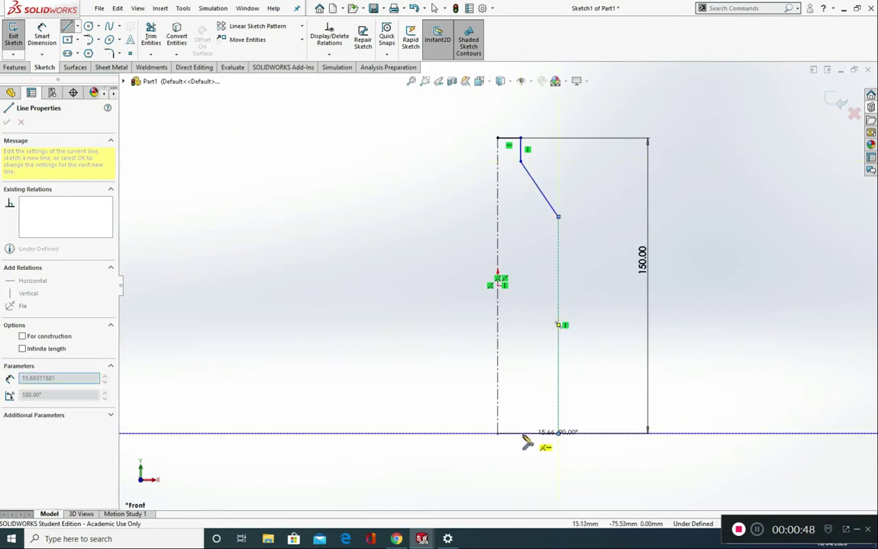
pyautogui.click(498, 433)
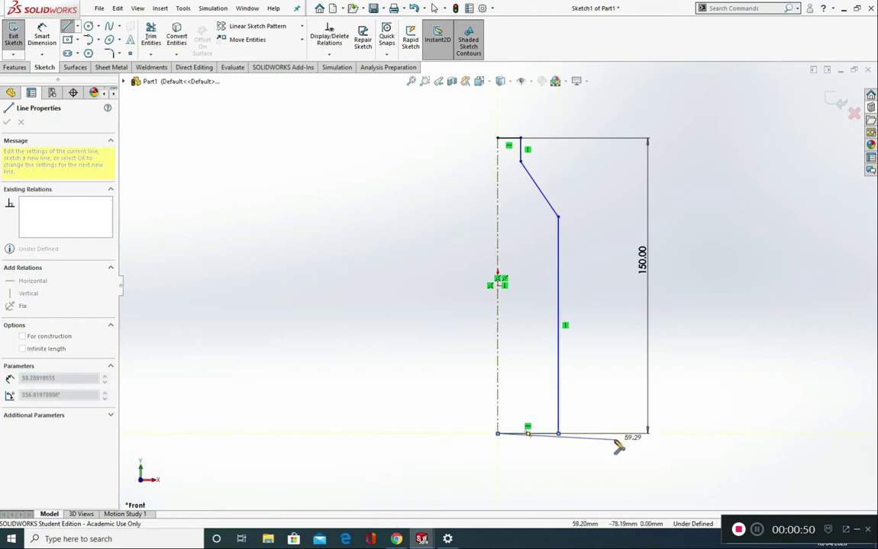
pyautogui.press('Escape')
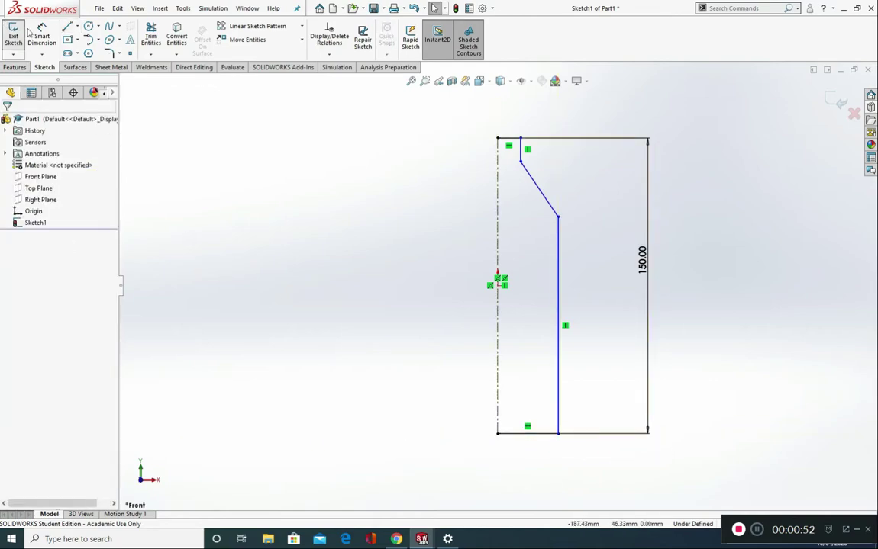
pyautogui.click(41, 36)
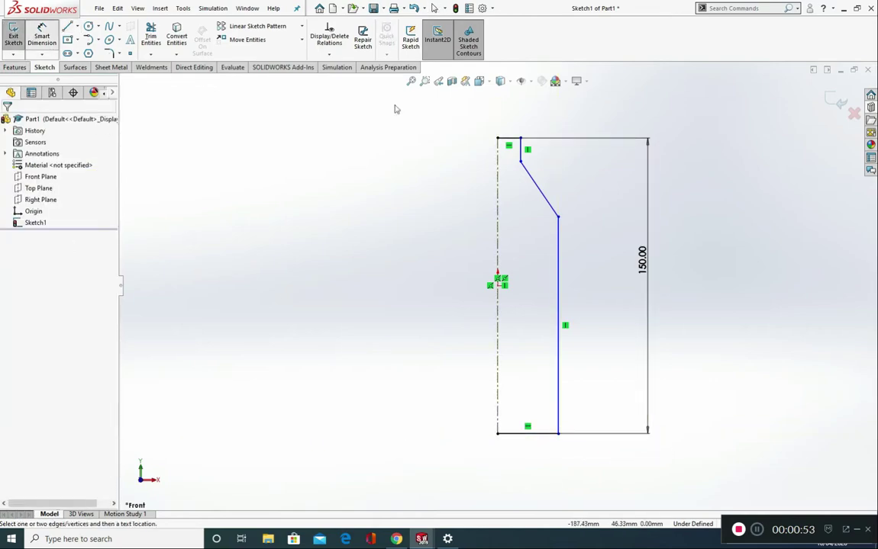
# Dimension the neck at 10 mm wide and 20 mm tall
pyautogui.click(510, 138)
pyautogui.click(514, 114)
pyautogui.write('10')
pyautogui.press('Return')
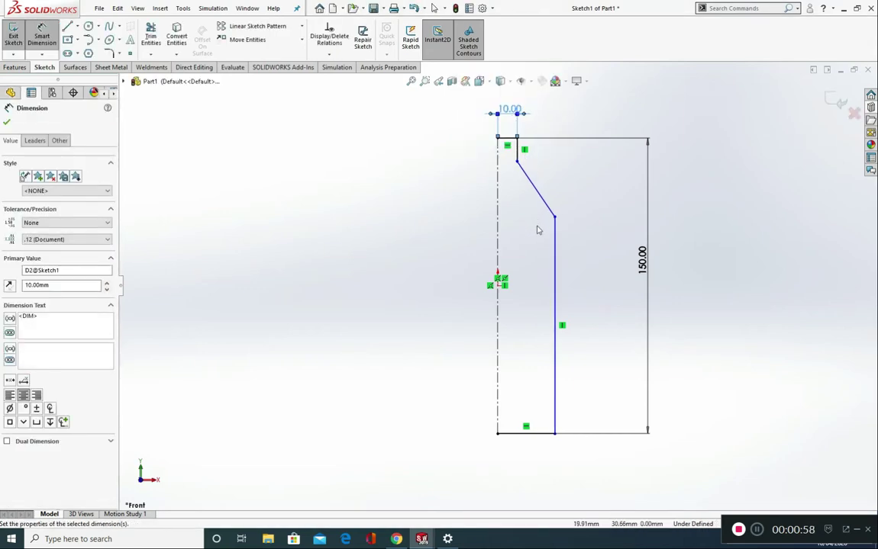
pyautogui.click(521, 150)
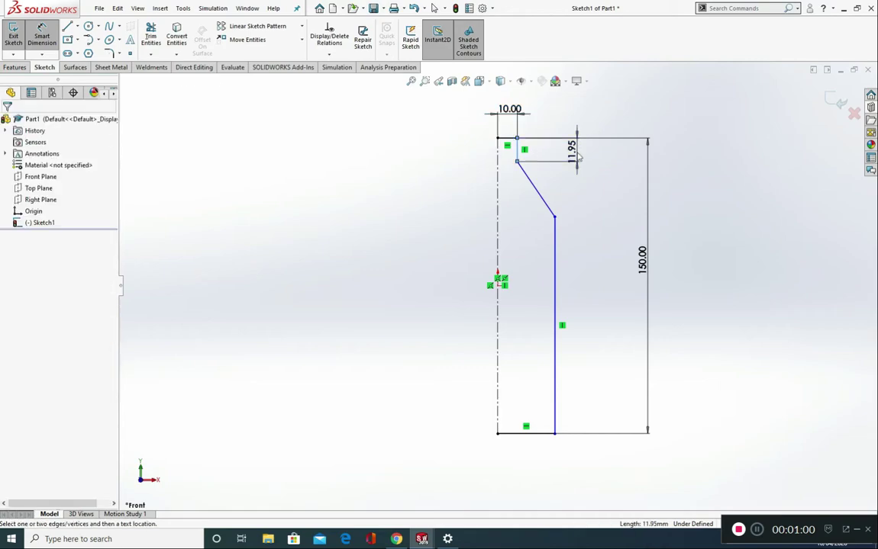
pyautogui.click(576, 154)
pyautogui.write('20')
pyautogui.press('Return')
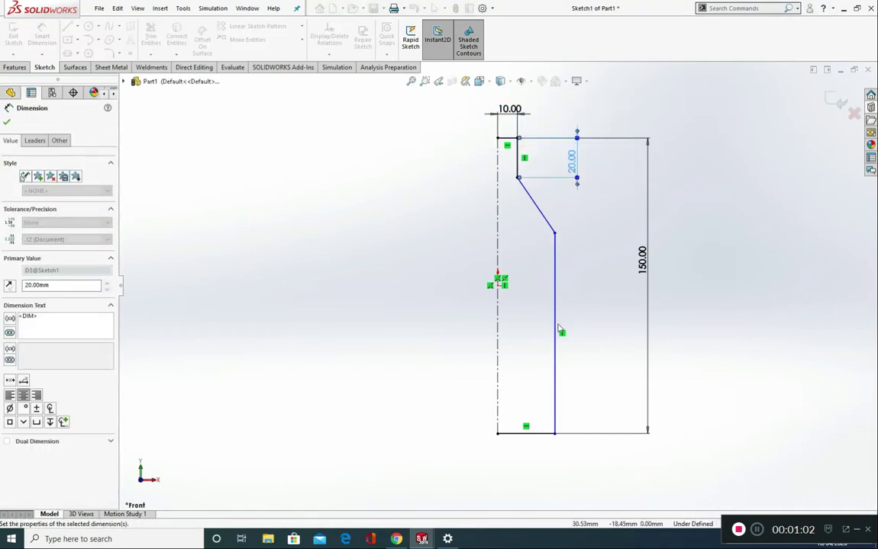
# Dimension the straight side to 85 mm and the base to 30 mm wide
pyautogui.click(554, 434)
pyautogui.click(555, 234)
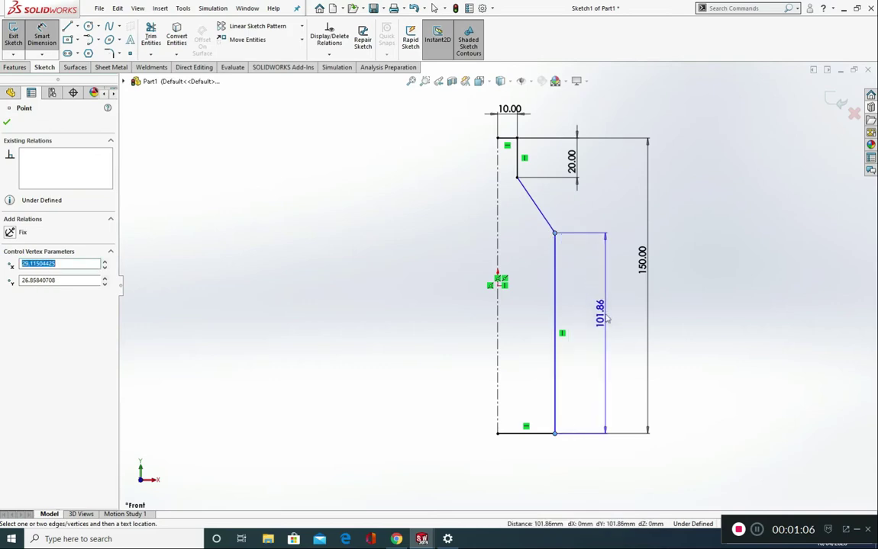
pyautogui.click(609, 334)
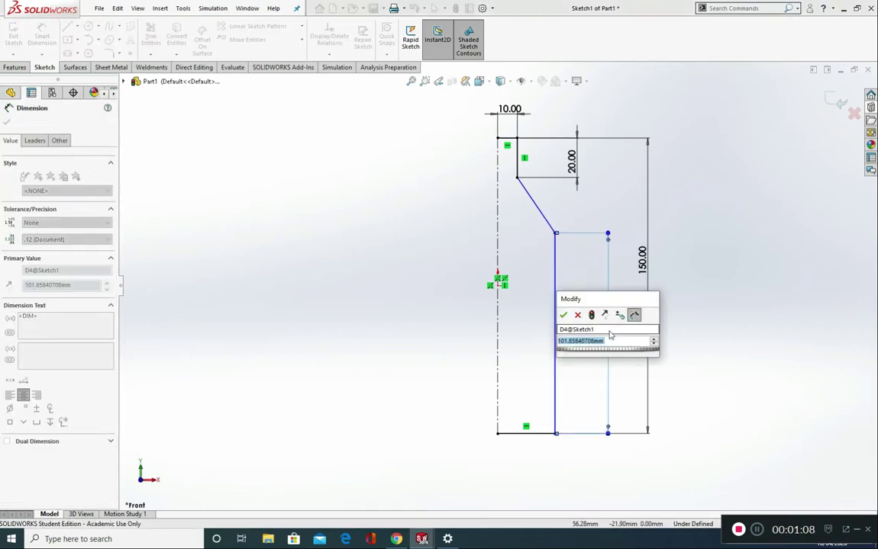
pyautogui.write('85')
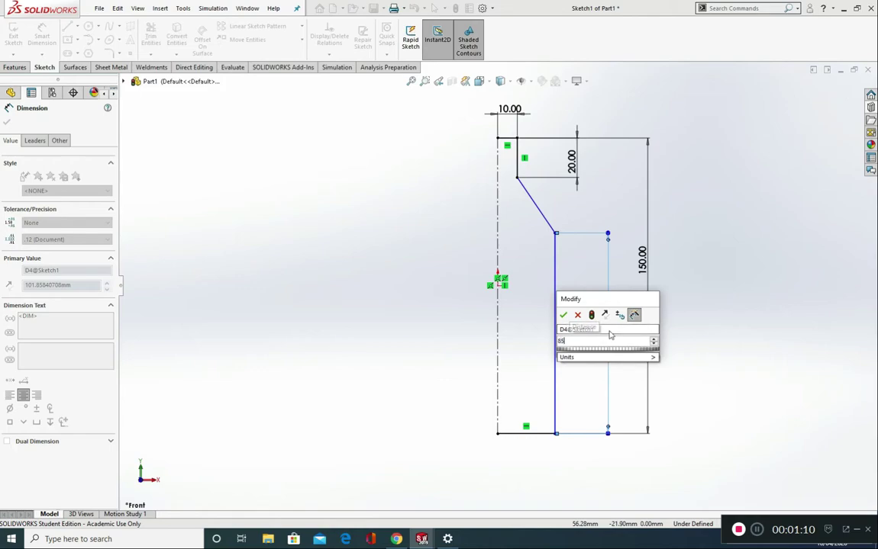
pyautogui.press('Return')
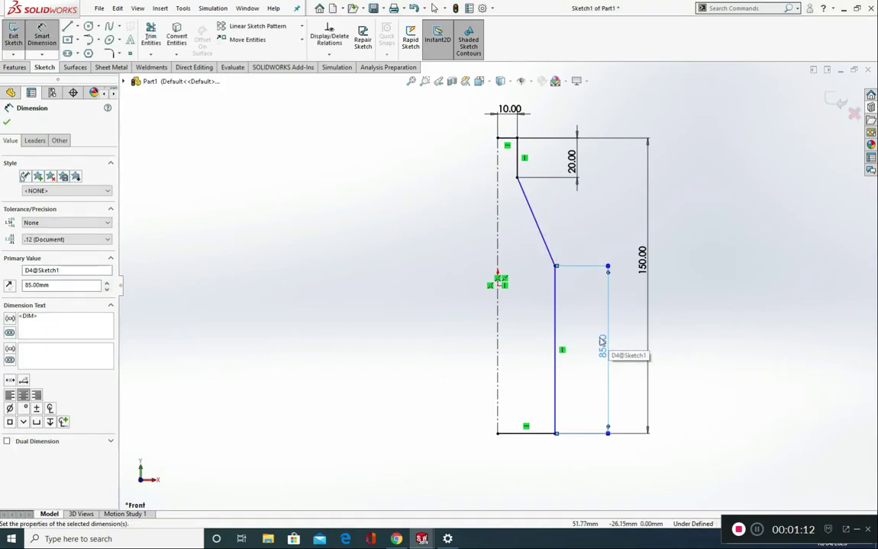
pyautogui.click(538, 433)
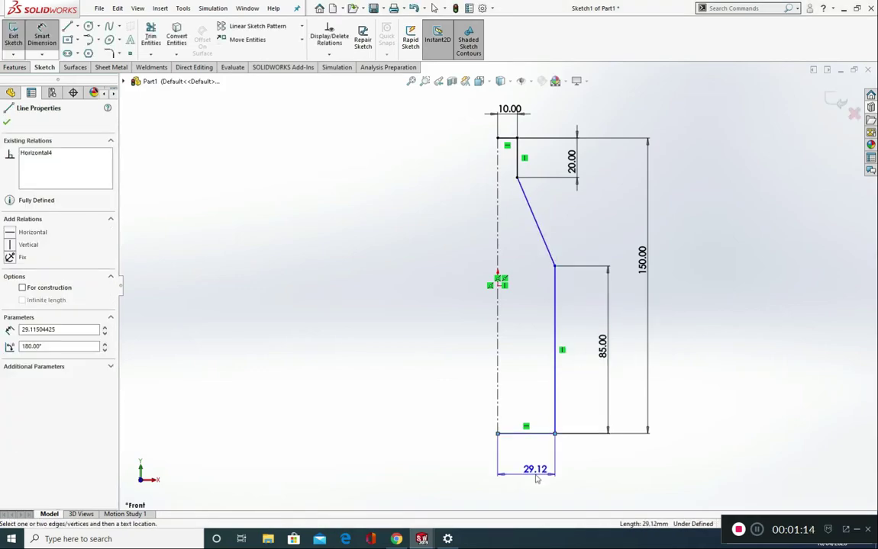
pyautogui.click(536, 478)
pyautogui.write('30')
pyautogui.press('Return')
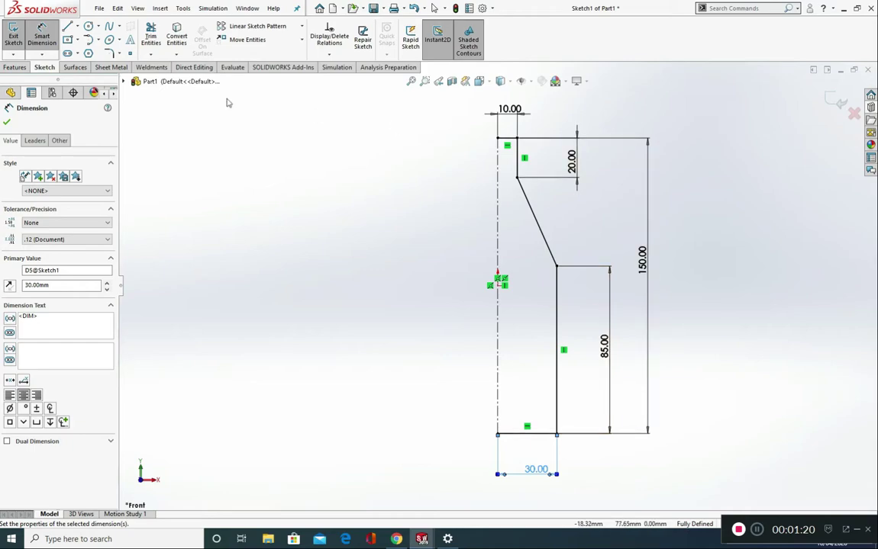
pyautogui.click(111, 53)
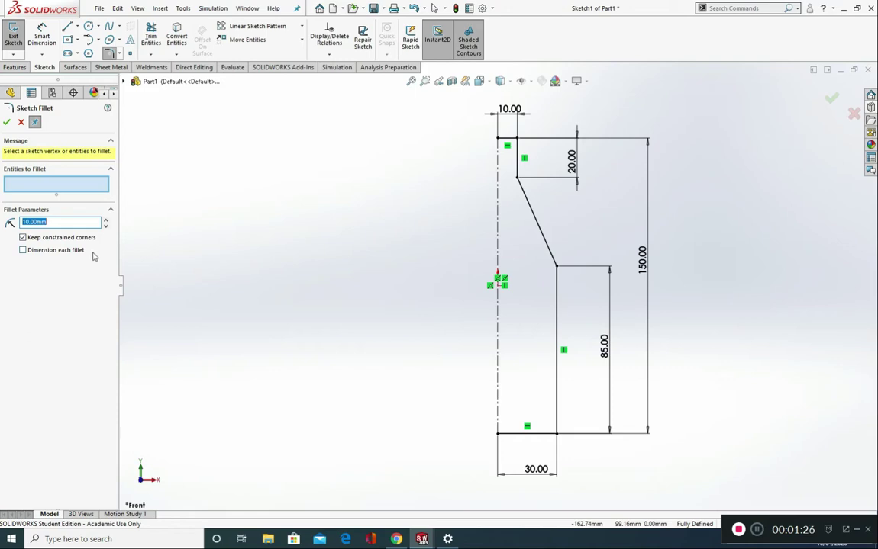
# Round the neck corner and bottom corner with 15 mm sketch fillets
pyautogui.write('15')
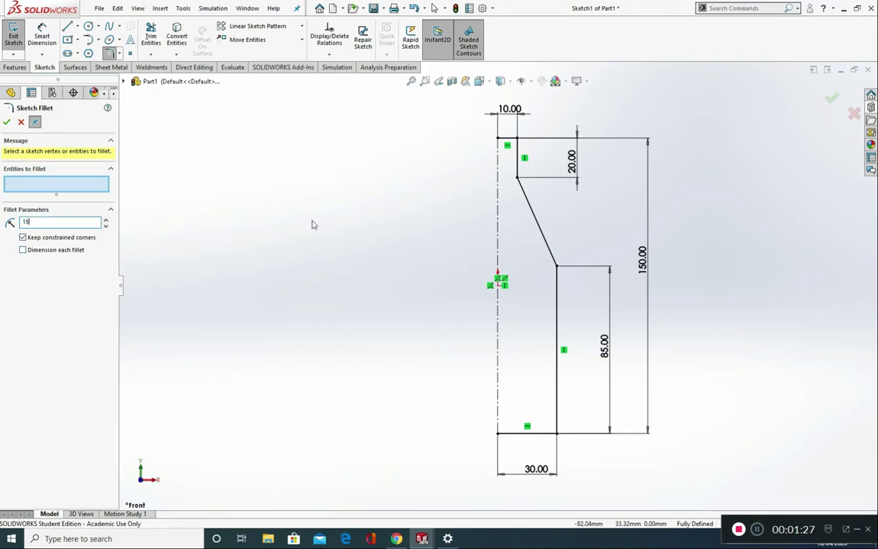
pyautogui.click(518, 169)
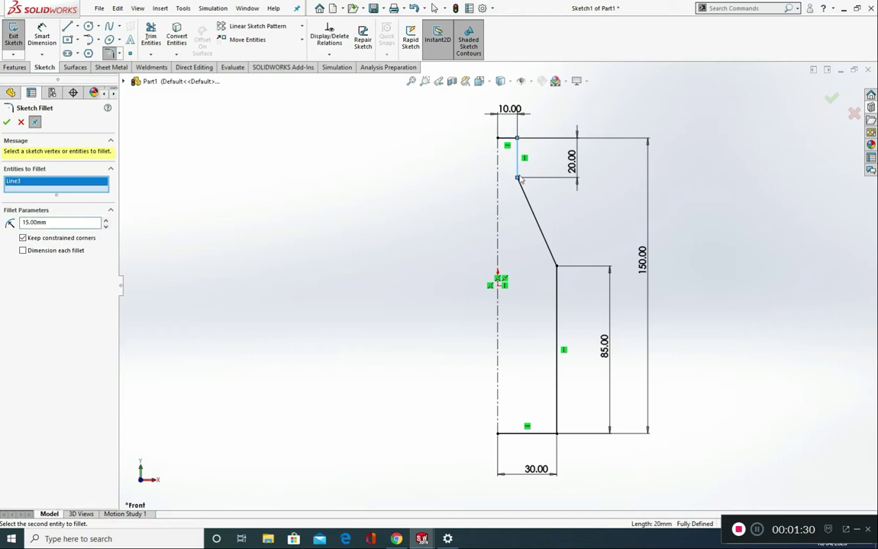
pyautogui.click(520, 184)
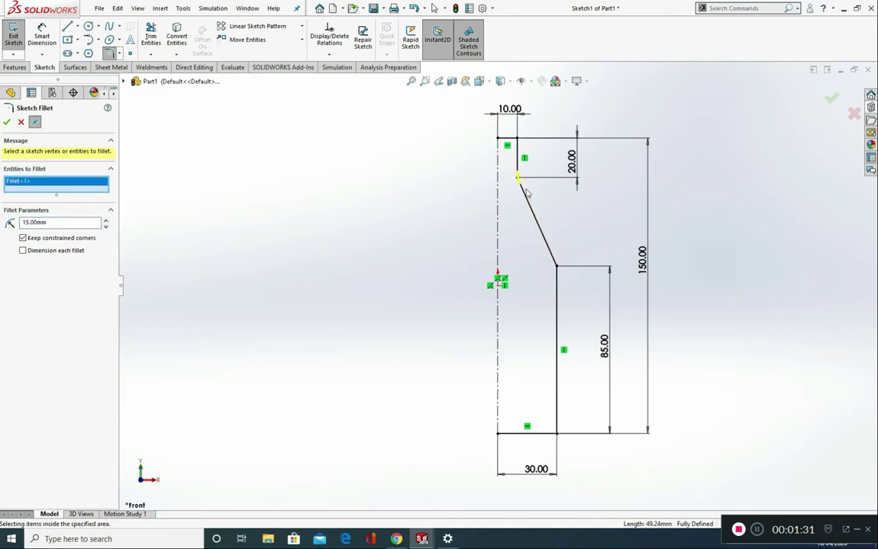
pyautogui.click(6, 123)
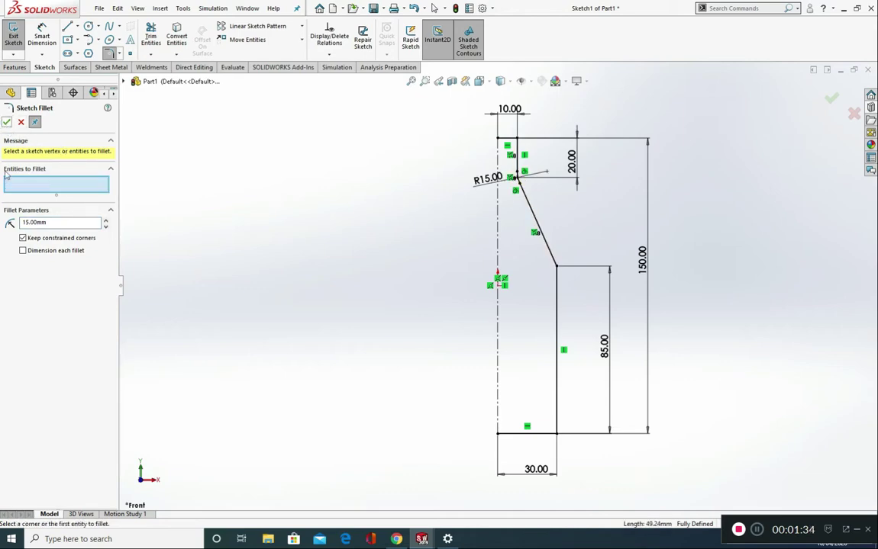
pyautogui.click(542, 439)
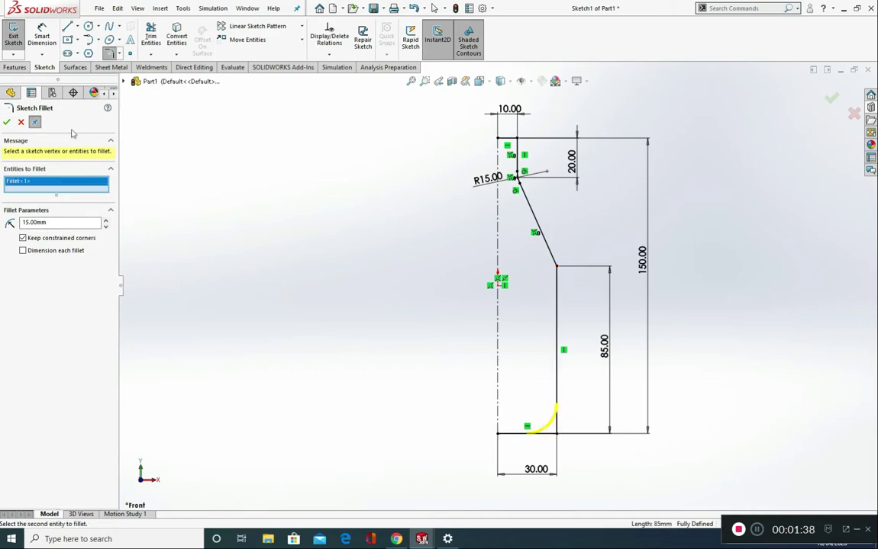
pyautogui.click(6, 123)
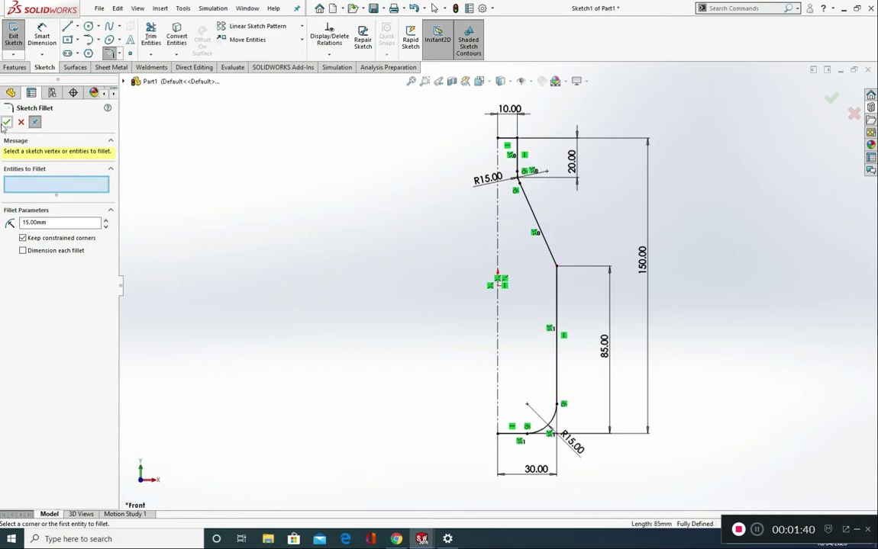
pyautogui.click(5, 124)
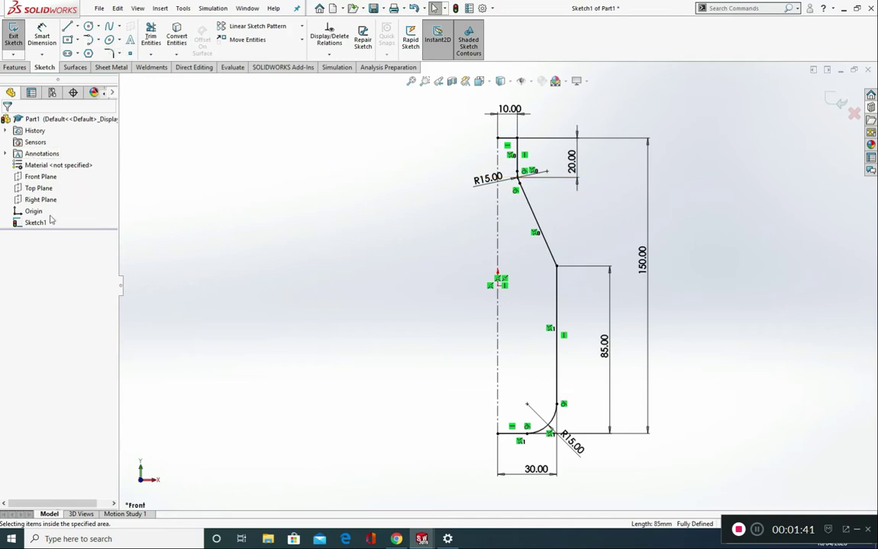
# Fillet the shoulder corner at R40 and move its R40 label closer to the arc
pyautogui.click(111, 55)
pyautogui.click(133, 66)
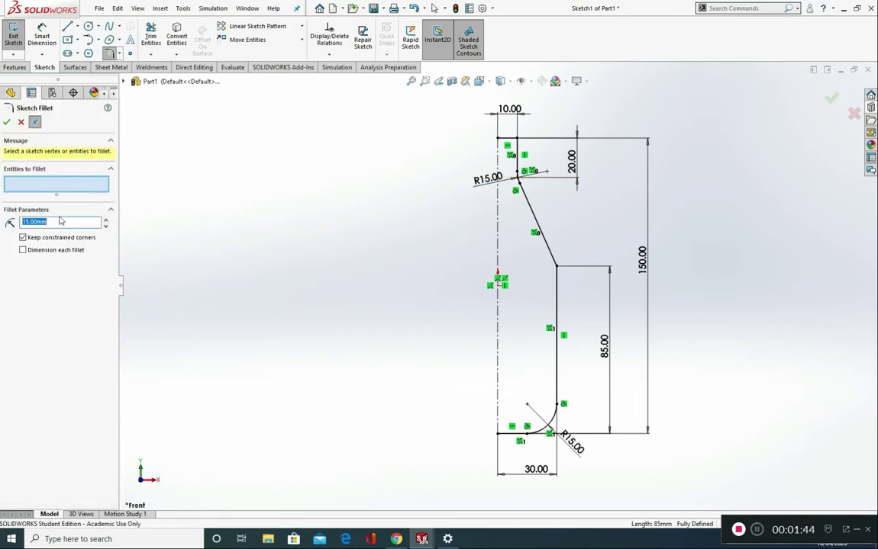
pyautogui.write('40')
pyautogui.click(538, 229)
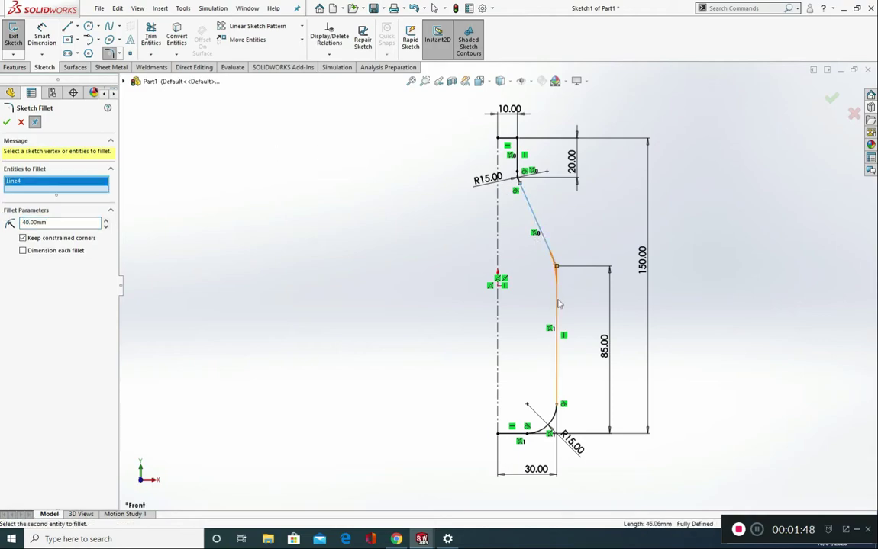
pyautogui.click(556, 270)
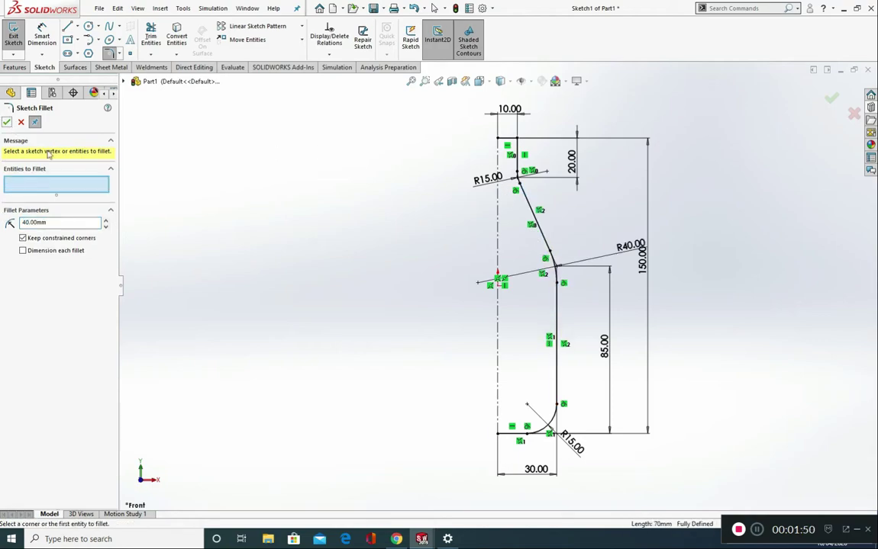
pyautogui.click(7, 122)
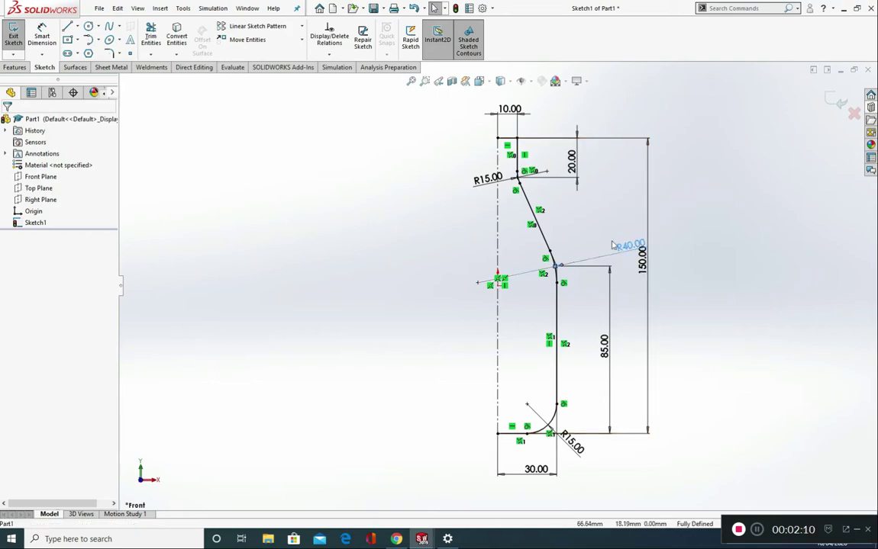
pyautogui.moveTo(631, 253); pyautogui.dragTo(610, 244)
pyautogui.click(685, 278)
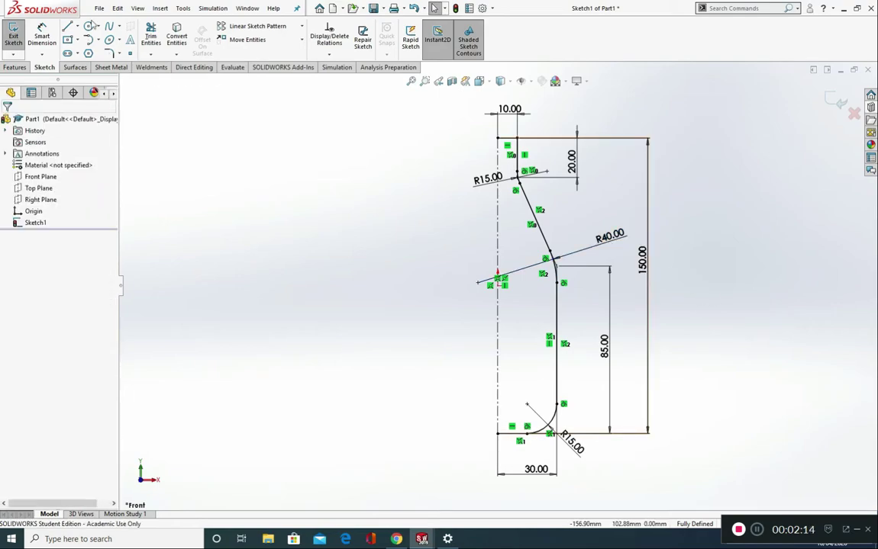
pyautogui.click(16, 68)
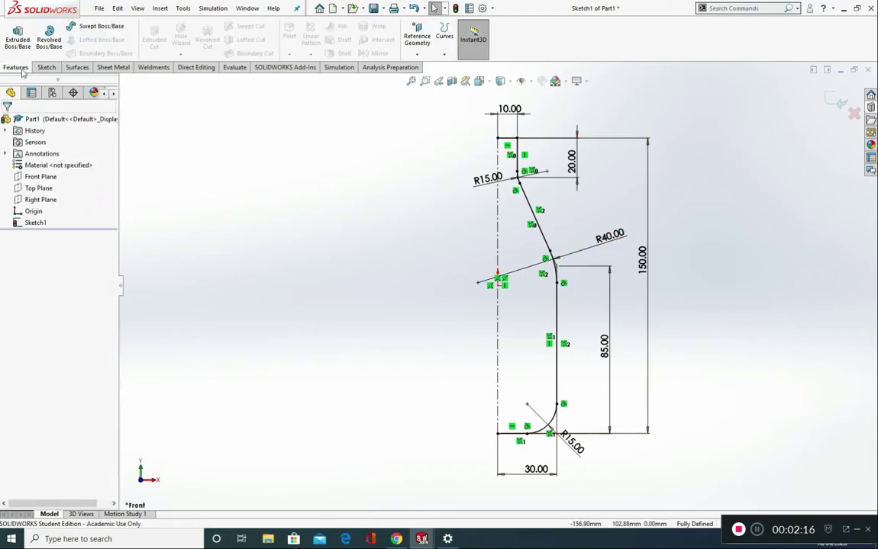
# Revolve the auto-closed profile 360° about centerline Line1 to create Revolve1
pyautogui.click(49, 42)
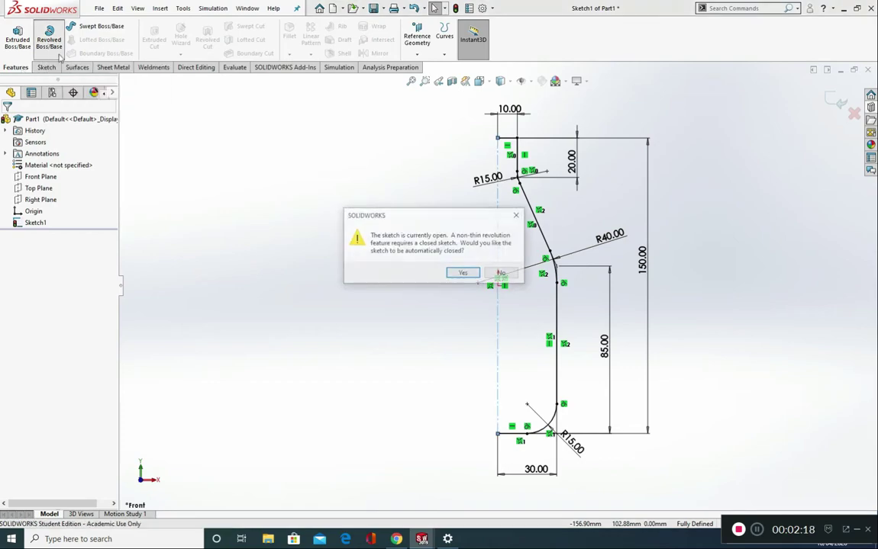
pyautogui.moveTo(393, 220); pyautogui.dragTo(266, 184)
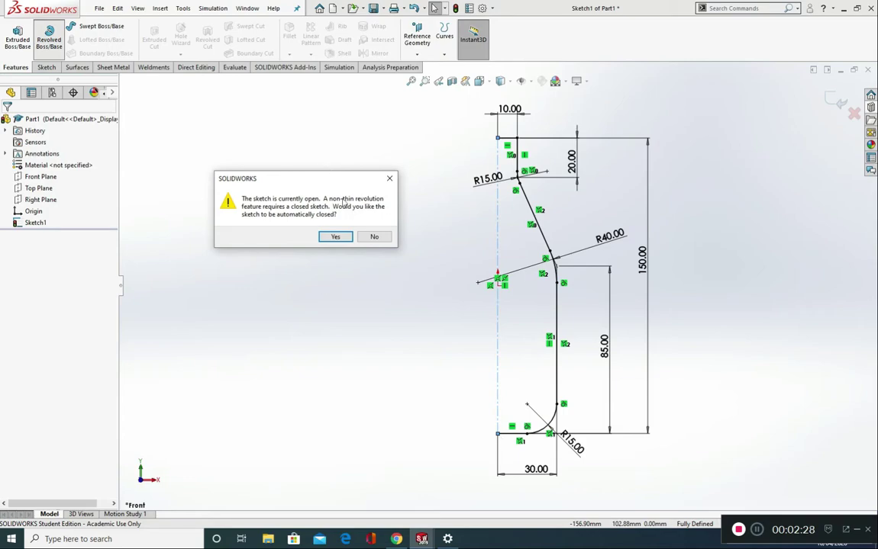
pyautogui.click(334, 238)
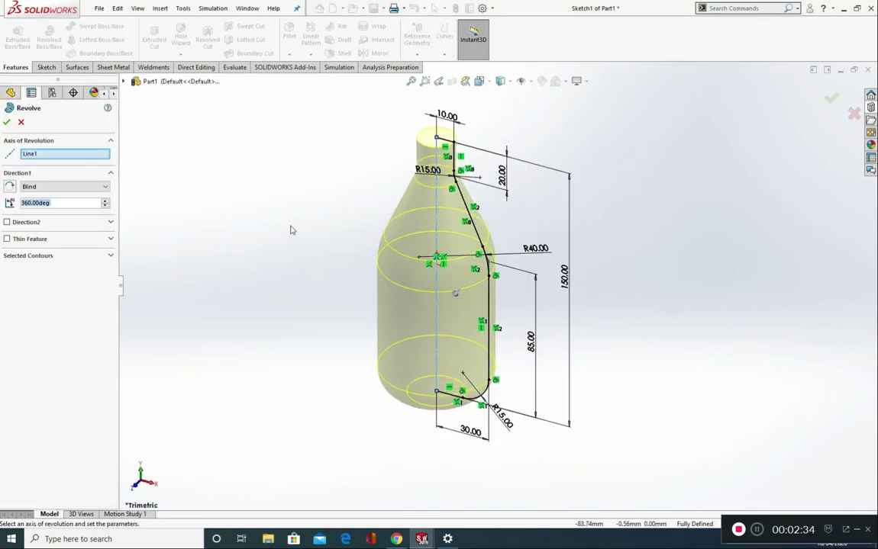
pyautogui.click(45, 155)
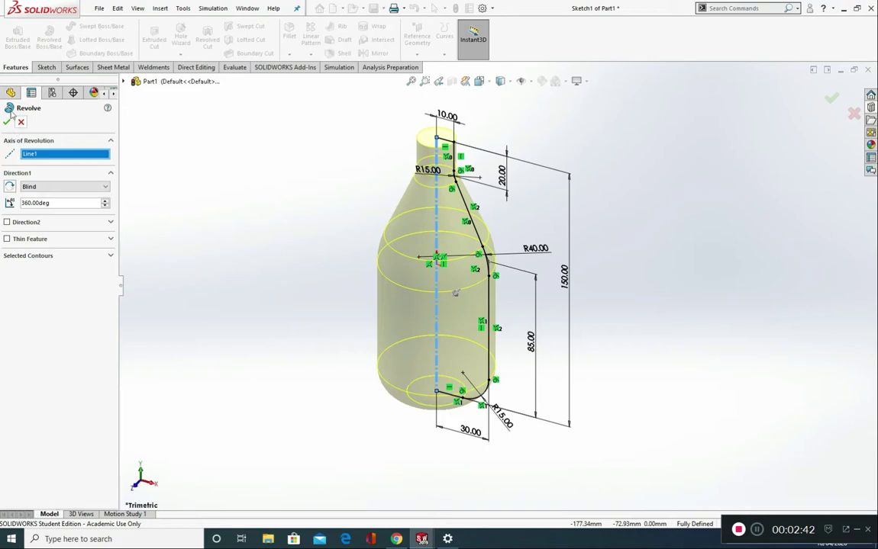
pyautogui.click(8, 123)
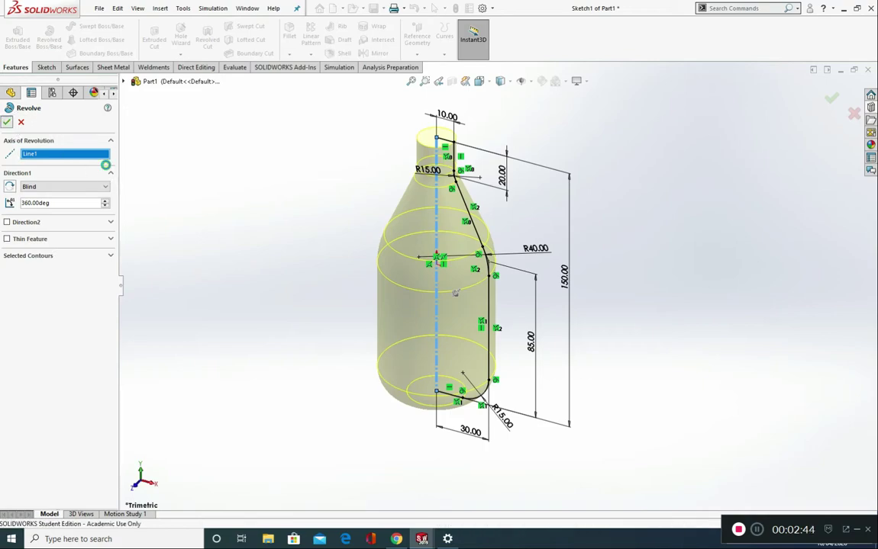
pyautogui.click(217, 207)
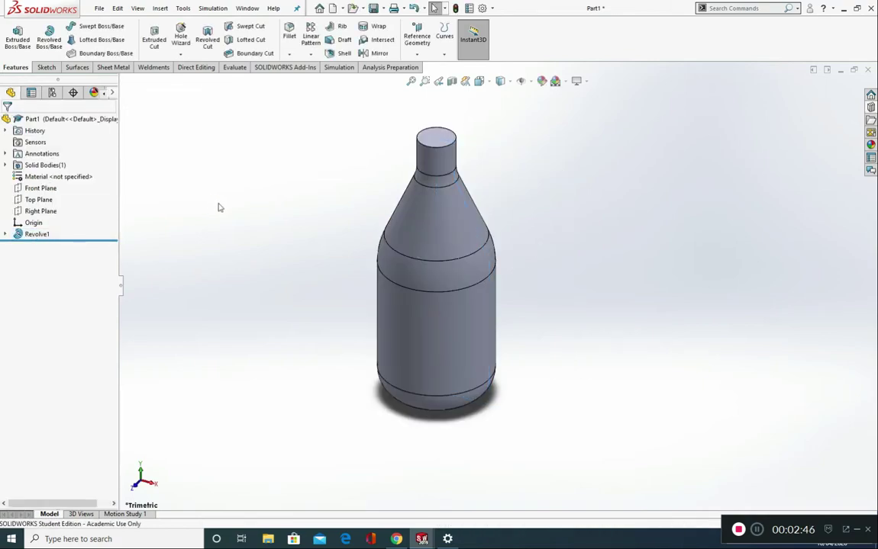
# Apply a Right Plane section view, after trying Top and Front, and orbit to inspect it
pyautogui.click(451, 82)
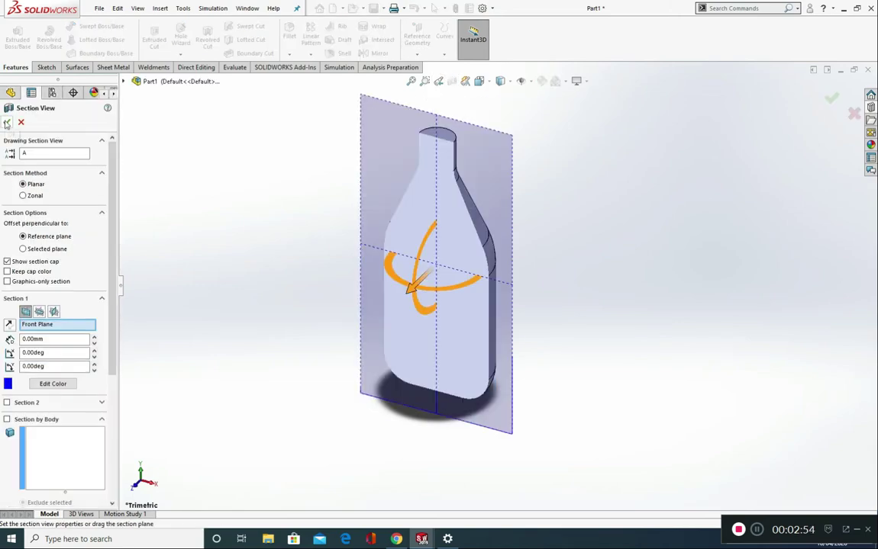
pyautogui.click(39, 312)
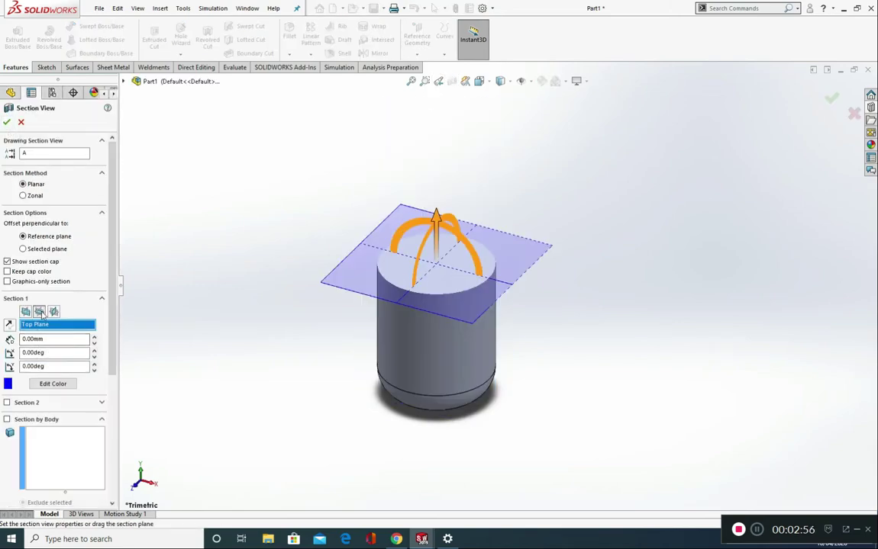
pyautogui.click(53, 312)
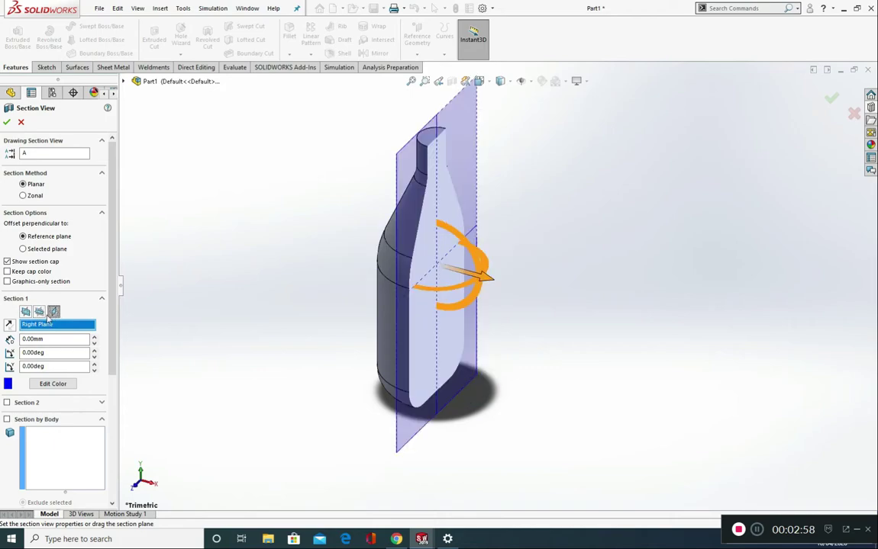
pyautogui.click(25, 312)
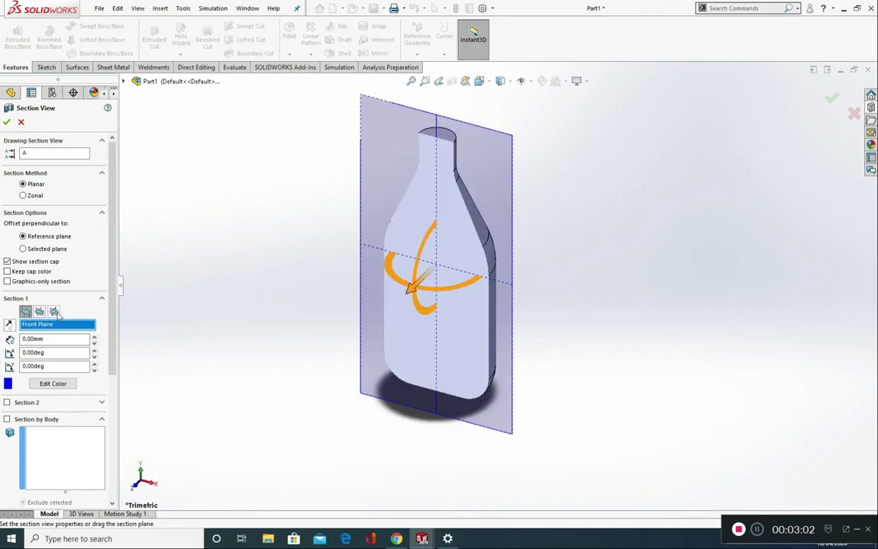
pyautogui.click(54, 312)
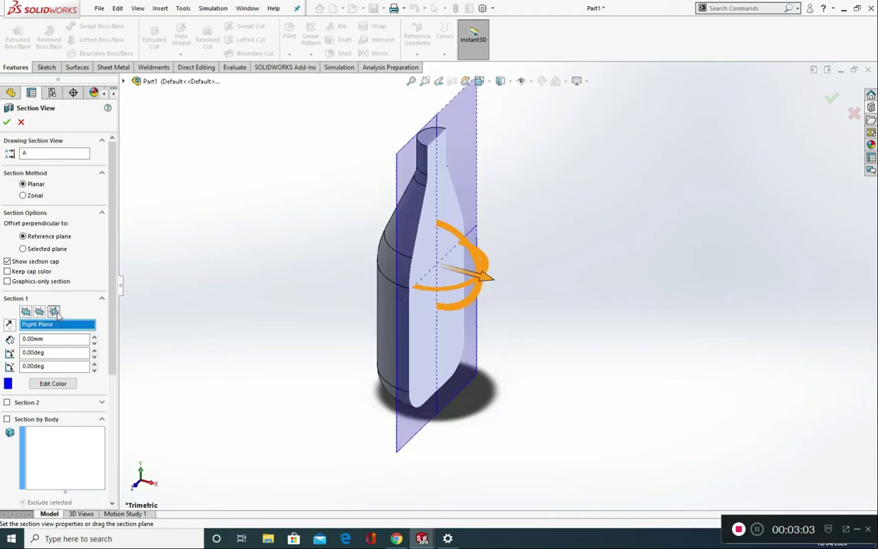
pyautogui.click(7, 123)
pyautogui.moveTo(412, 417); pyautogui.dragTo(449, 381, button='middle')
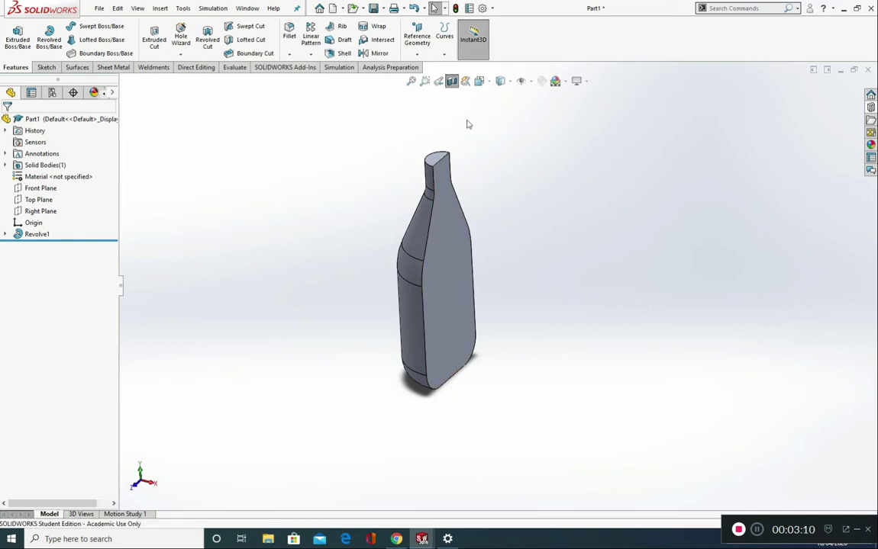
# Turn off the section view and shell the bottle to 2 mm, removing the neck's top face
pyautogui.click(451, 81)
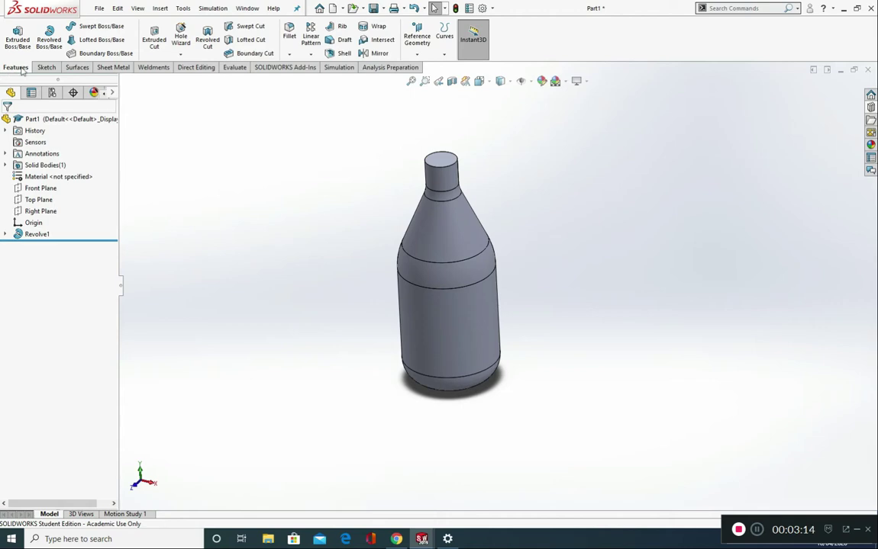
pyautogui.click(340, 54)
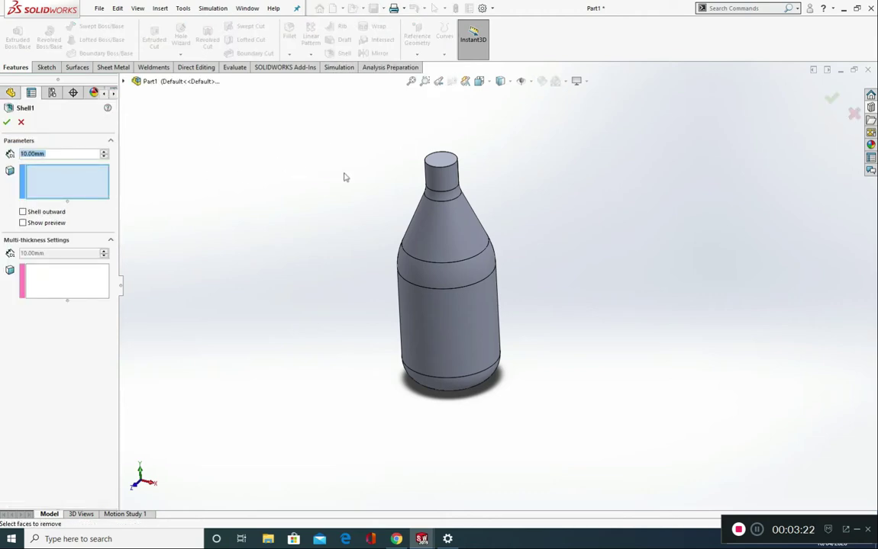
pyautogui.scroll(-5, 409, 145)
pyautogui.moveTo(381, 187); pyautogui.dragTo(439, 242, button='middle')
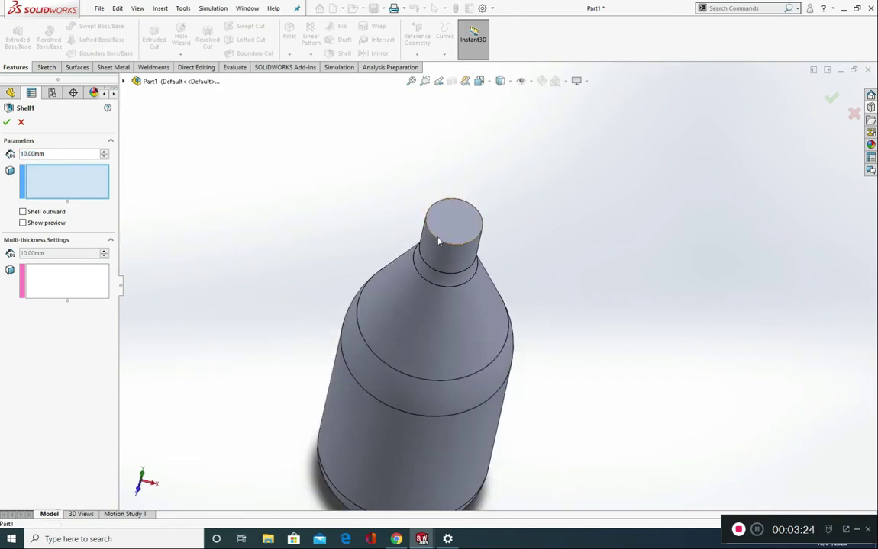
pyautogui.click(76, 154)
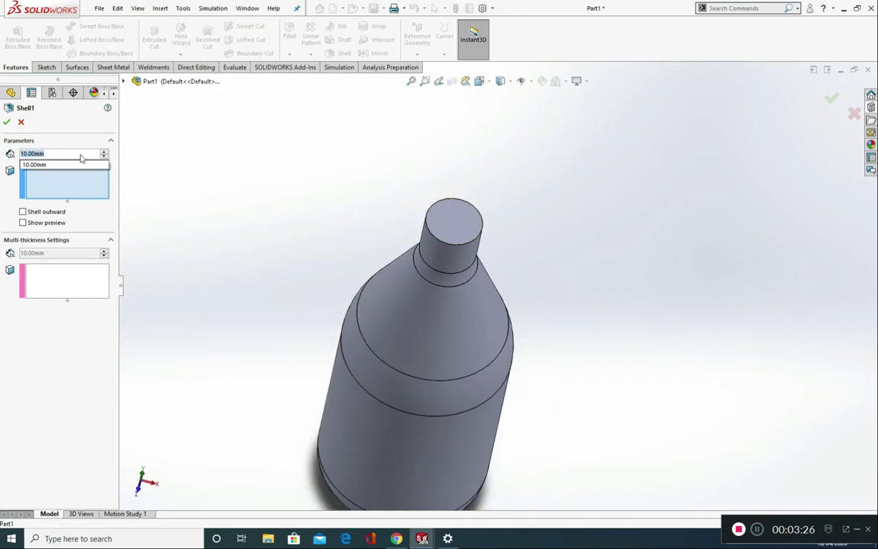
pyautogui.write('2')
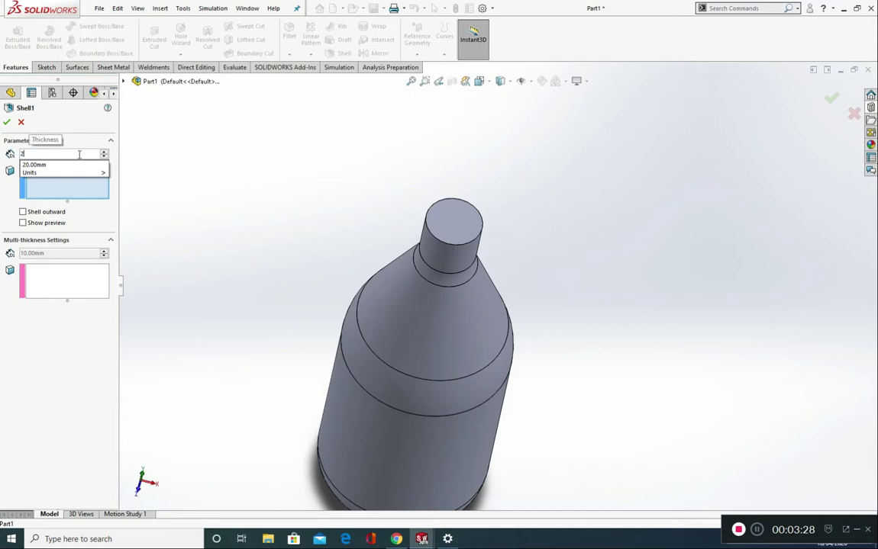
pyautogui.moveTo(61, 173)
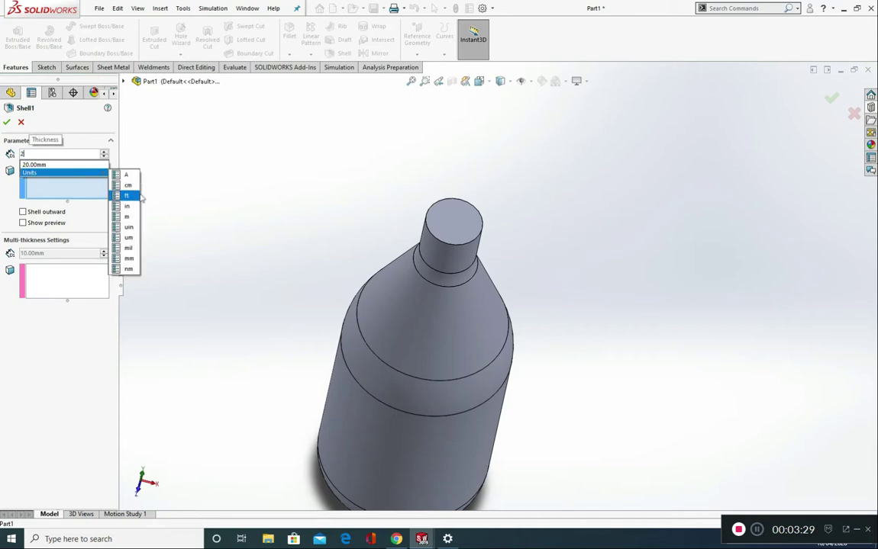
pyautogui.click(448, 227)
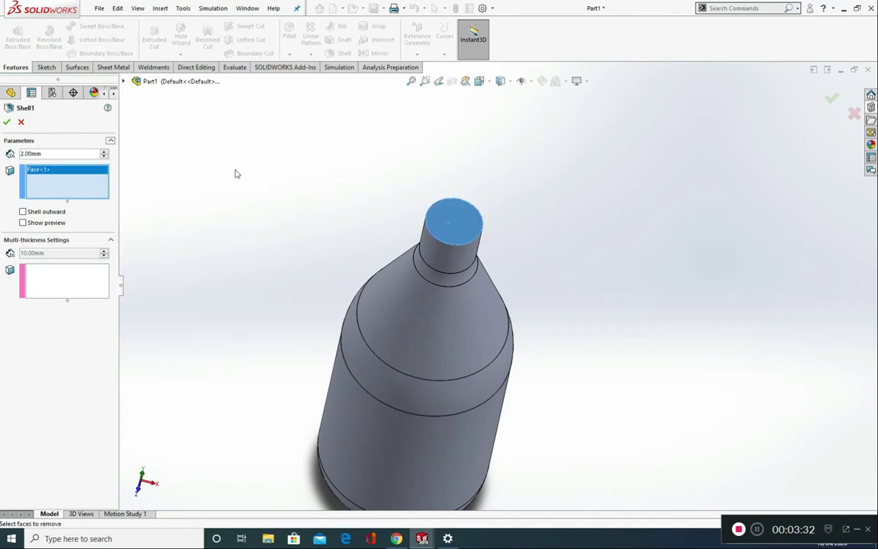
pyautogui.click(7, 122)
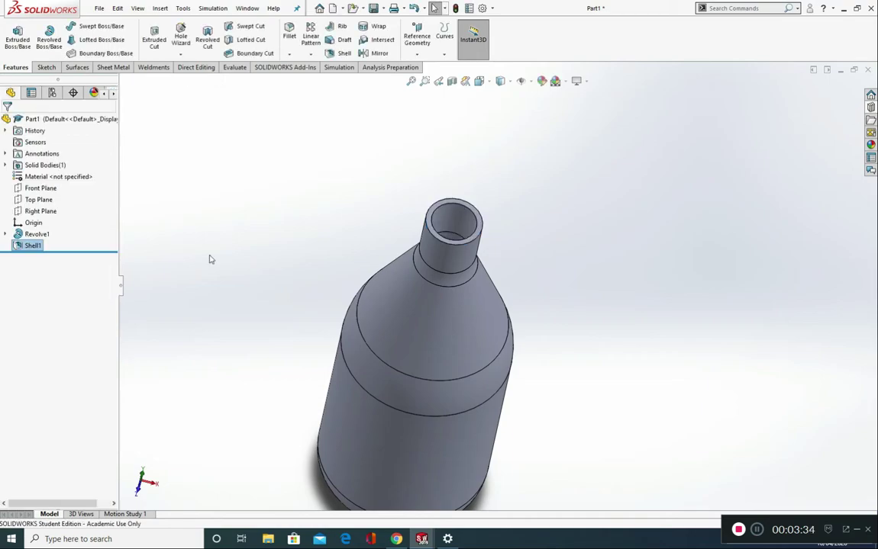
pyautogui.moveTo(580, 320); pyautogui.dragTo(564, 261, button='middle')
pyautogui.scroll(3, 534, 267)
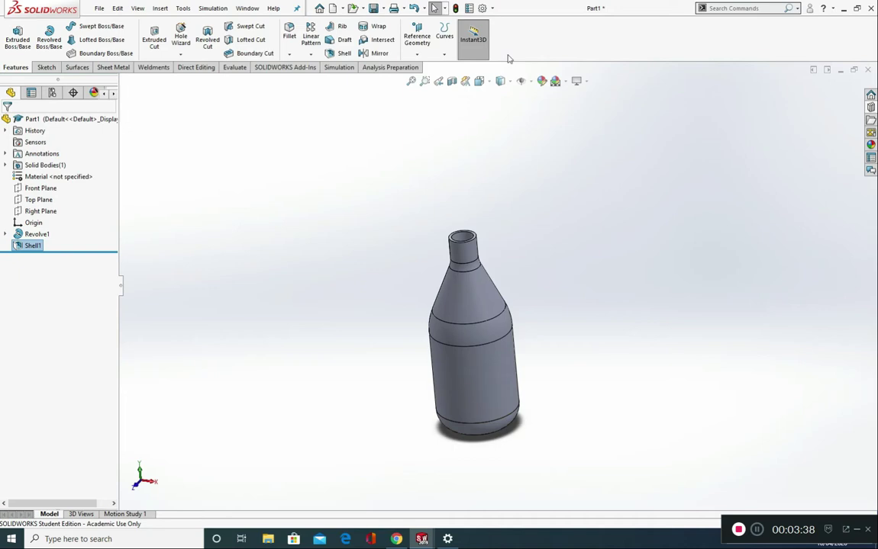
pyautogui.moveTo(492, 171); pyautogui.dragTo(480, 204, button='middle')
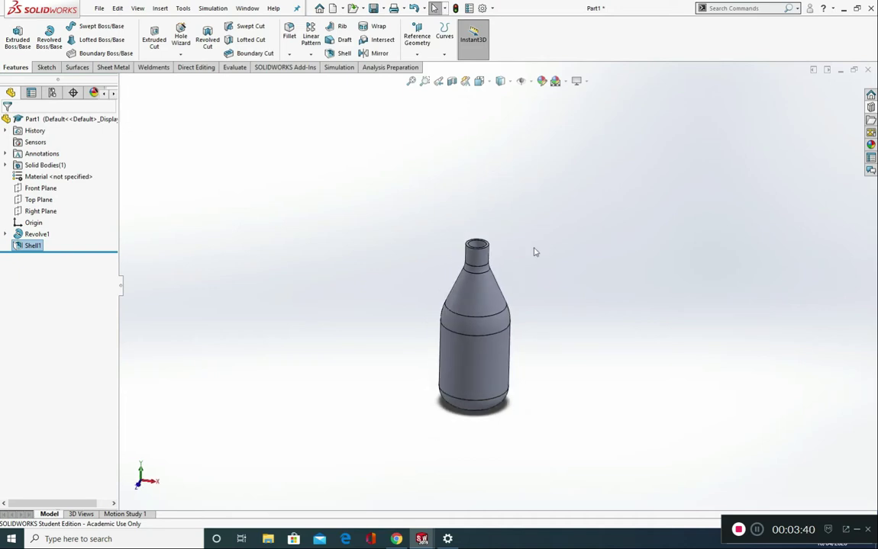
pyautogui.click(454, 82)
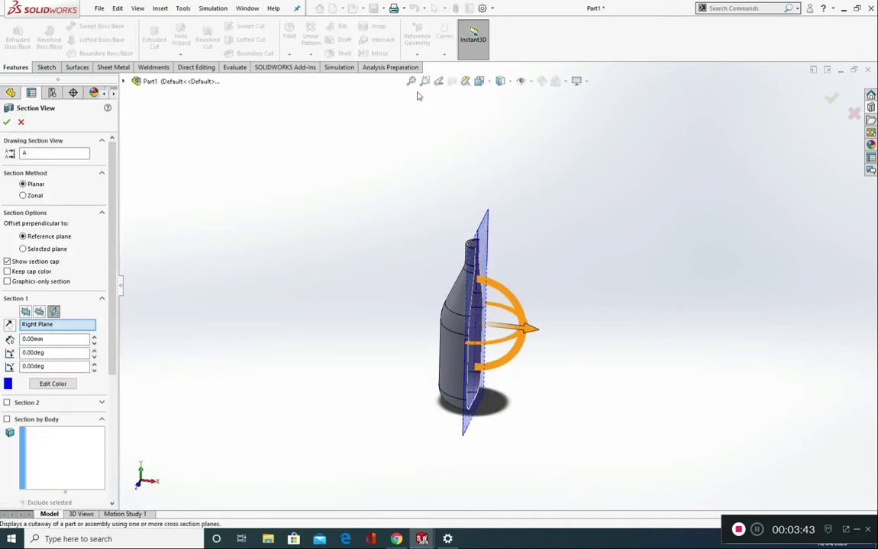
pyautogui.click(7, 124)
pyautogui.moveTo(564, 396); pyautogui.dragTo(465, 340, button='middle')
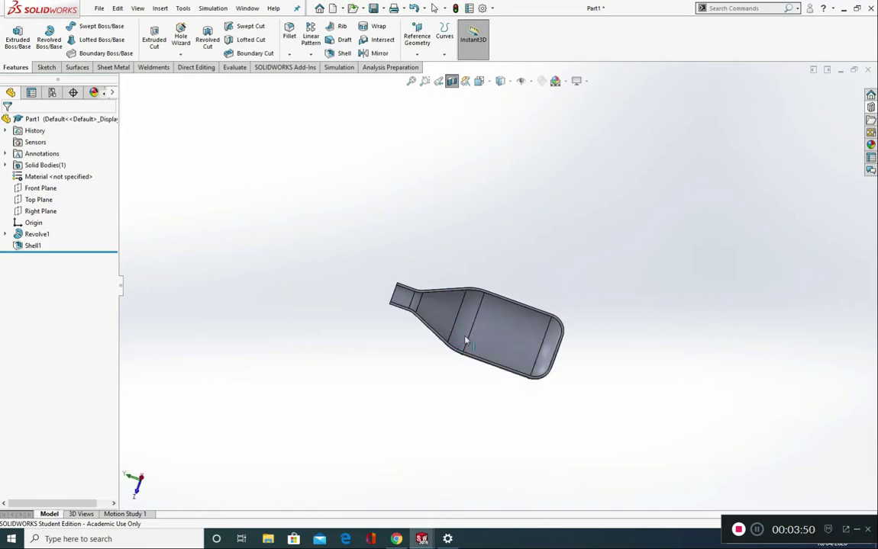
pyautogui.scroll(-5, 465, 341)
pyautogui.scroll(3, 509, 304)
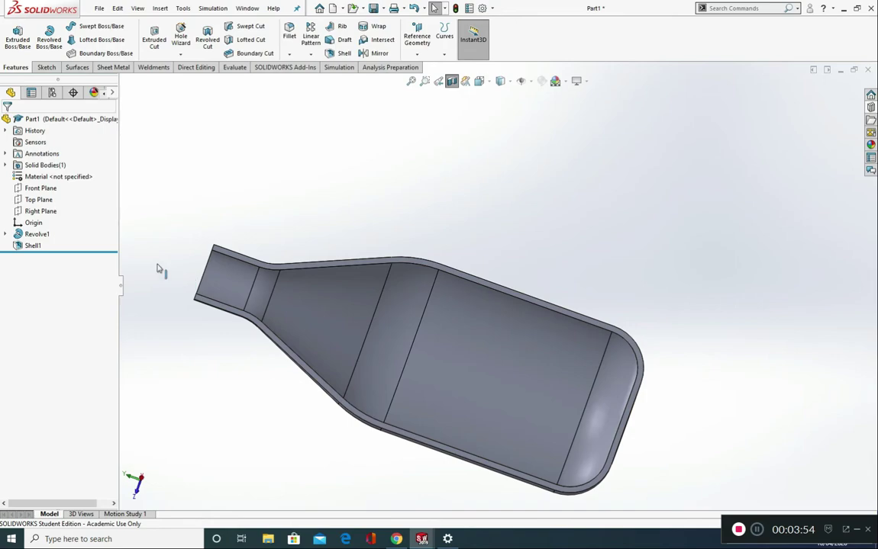
pyautogui.moveTo(333, 305); pyautogui.dragTo(384, 304, button='middle')
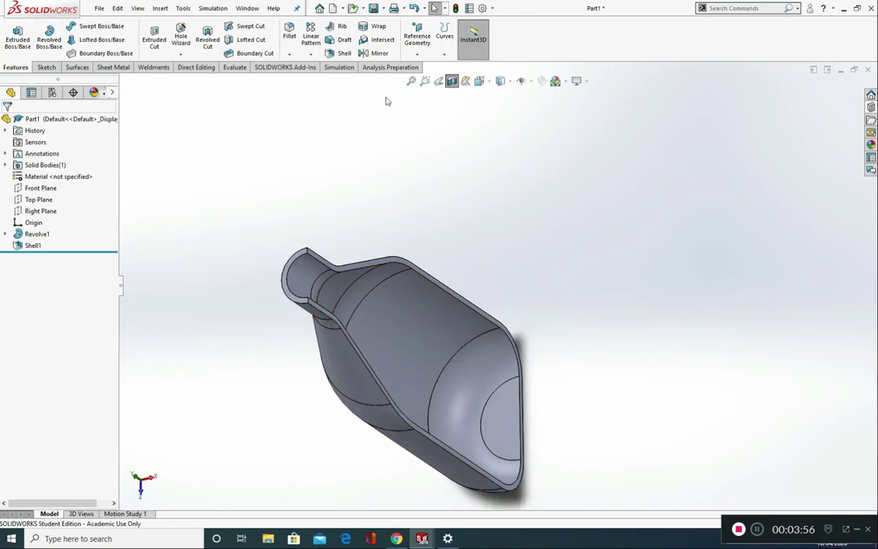
pyautogui.moveTo(423, 151); pyautogui.dragTo(368, 192, button='middle')
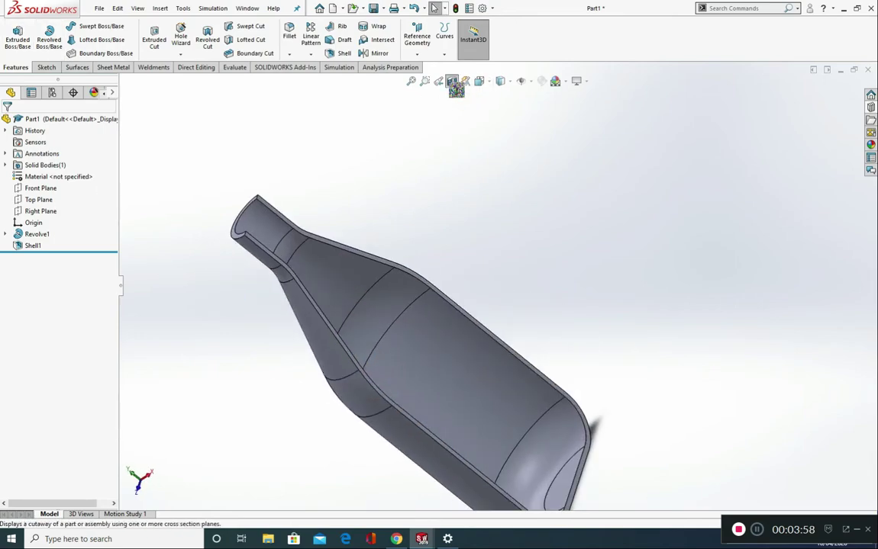
pyautogui.click(456, 86)
pyautogui.moveTo(408, 309); pyautogui.dragTo(382, 182, button='middle')
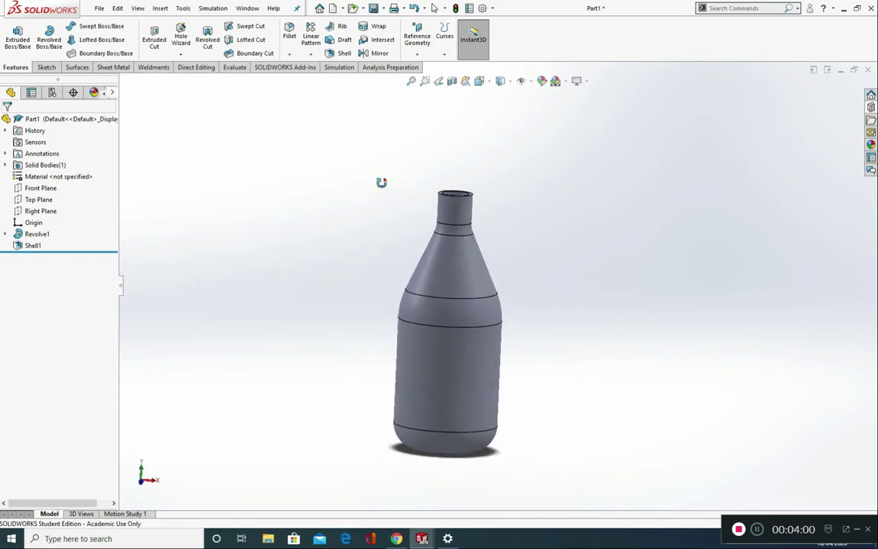
pyautogui.scroll(-2, 457, 200)
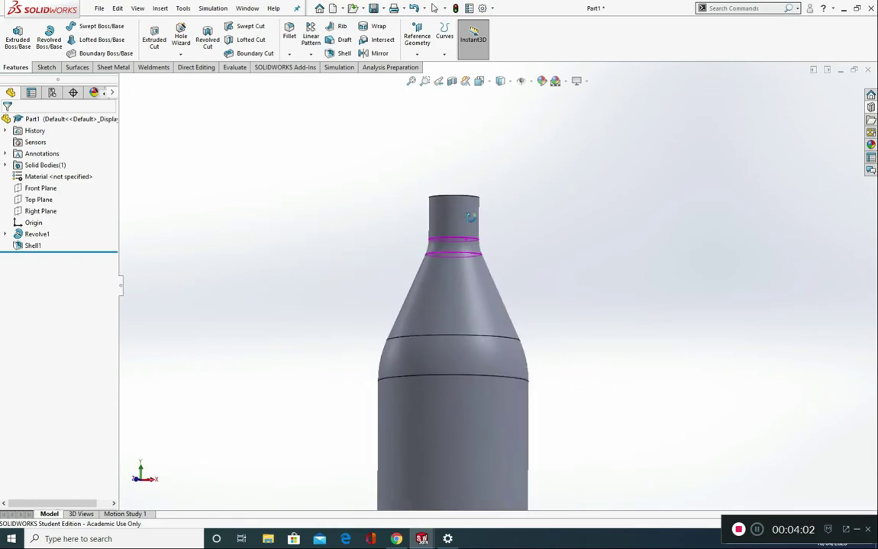
pyautogui.scroll(3, 471, 216)
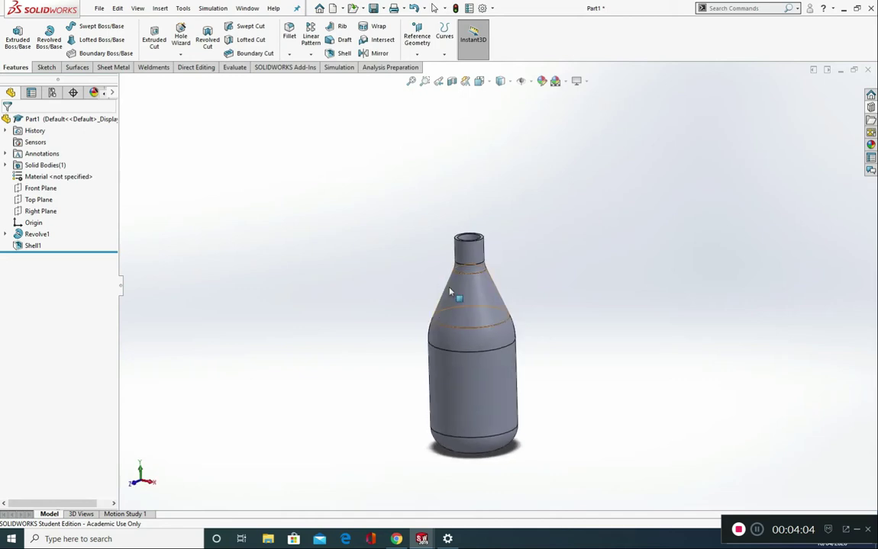
pyautogui.scroll(-3, 466, 266)
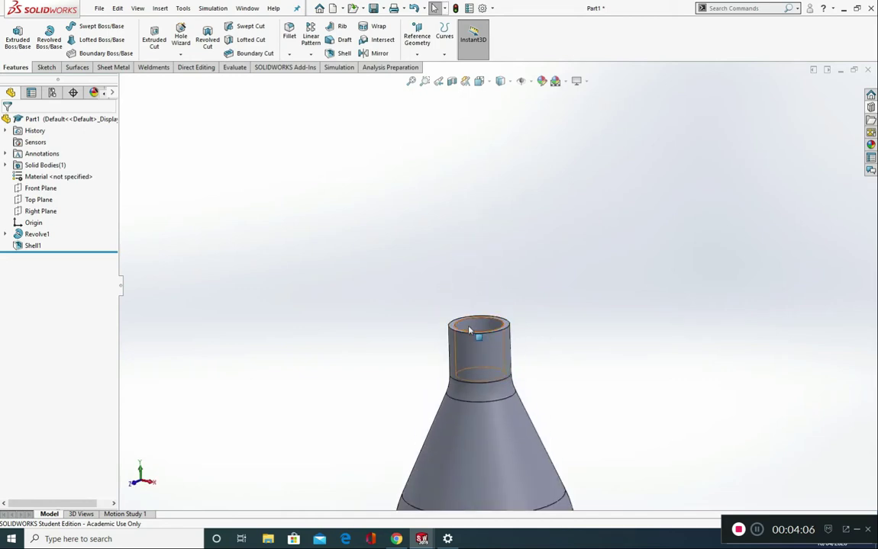
# Start a Metric Die M20x2.5 thread on the neck's top rim
pyautogui.click(180, 55)
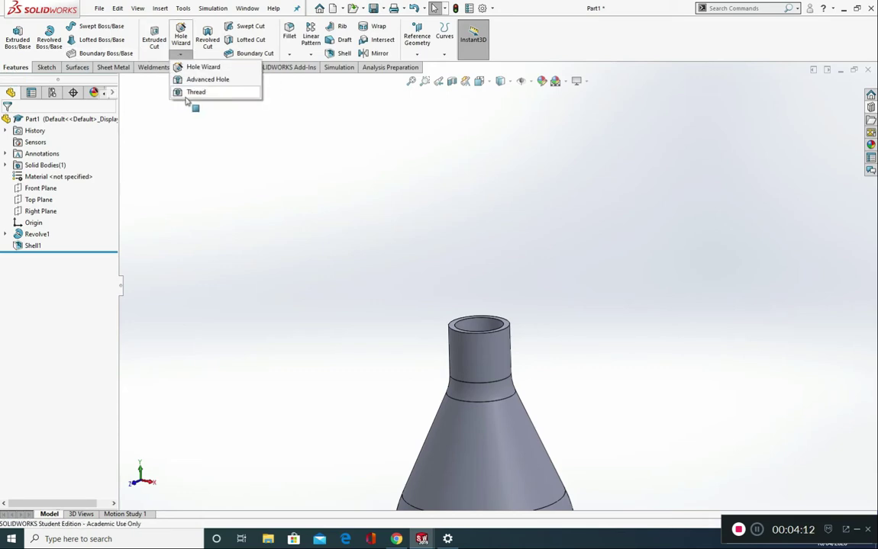
pyautogui.click(185, 90)
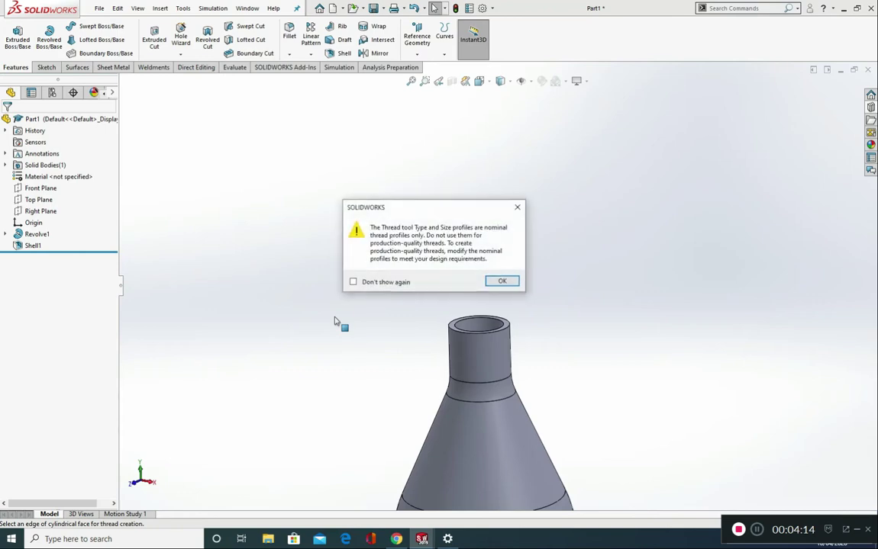
pyautogui.click(502, 280)
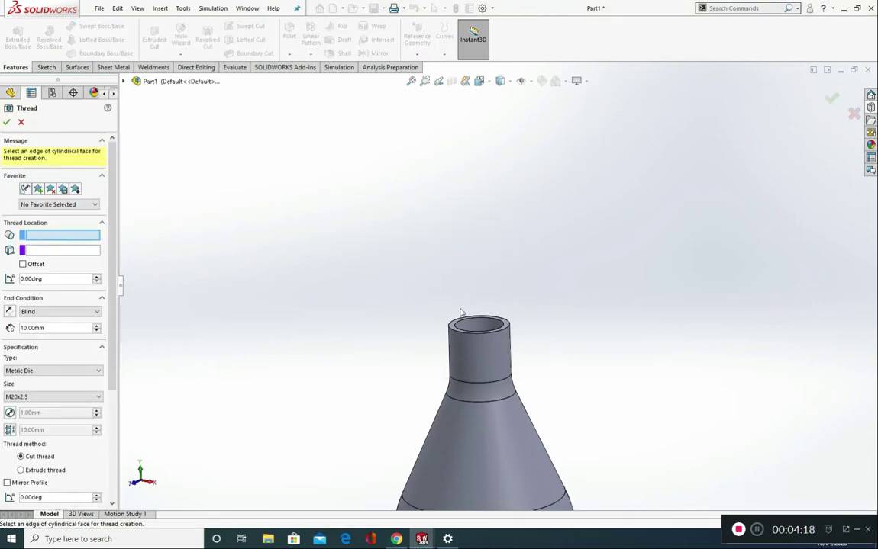
pyautogui.scroll(-5, 450, 328)
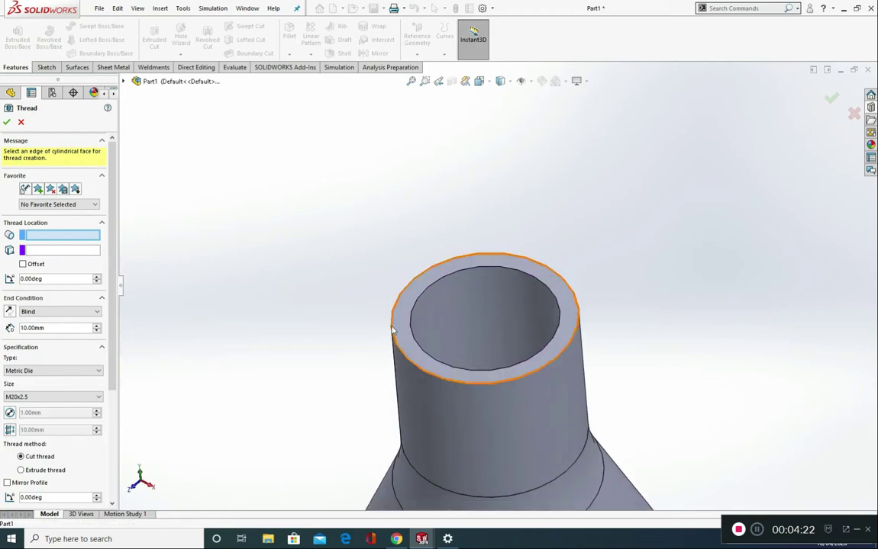
pyautogui.click(402, 331)
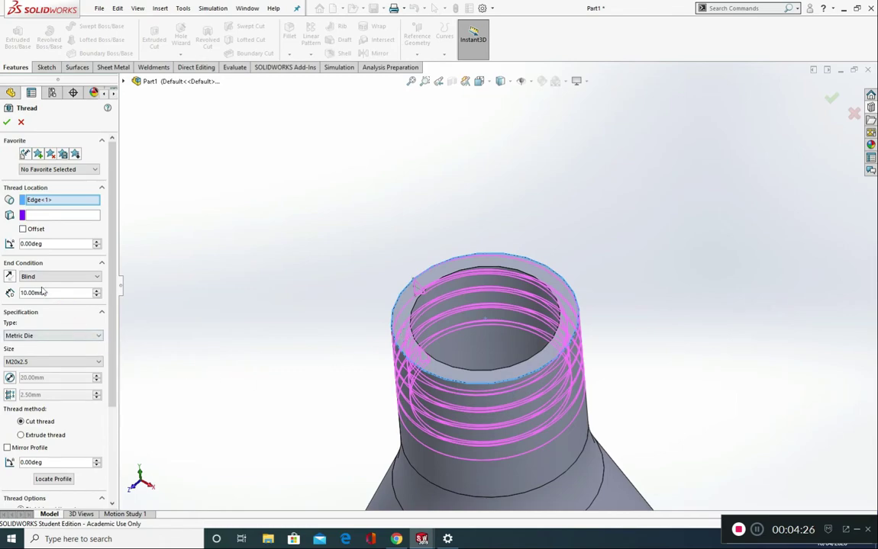
pyautogui.click(42, 337)
pyautogui.click(42, 337)
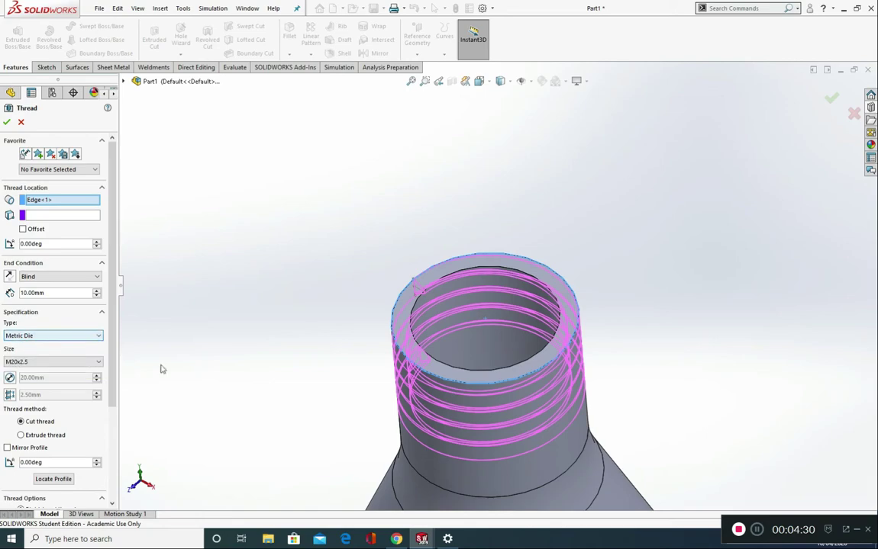
pyautogui.click(24, 363)
pyautogui.click(35, 358)
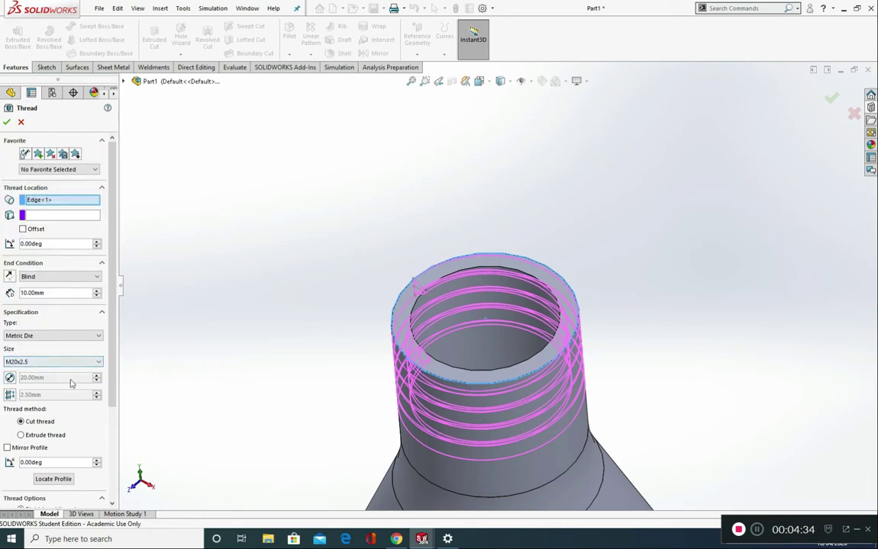
# Toggle the thread start offset, restoring 1.00 mm, and view the bottle from the front
pyautogui.click(31, 229)
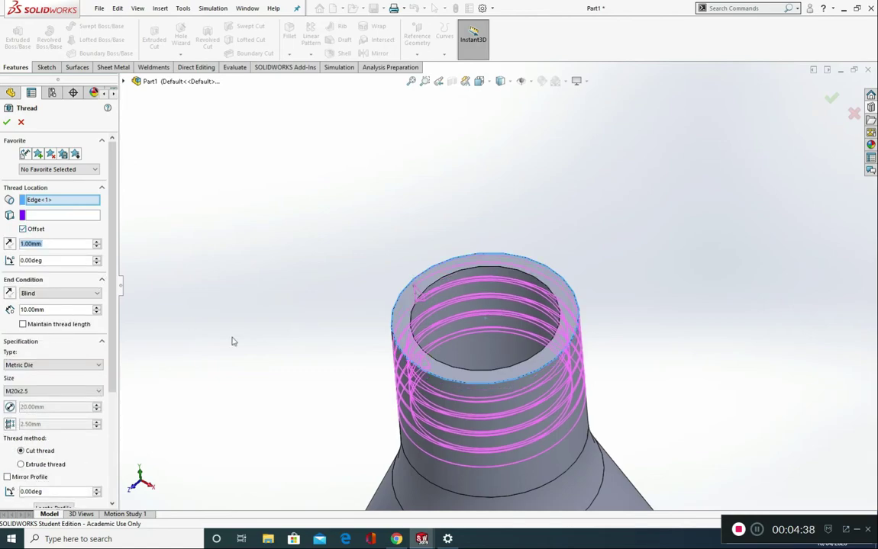
pyautogui.hotkey('ctrl', '1')
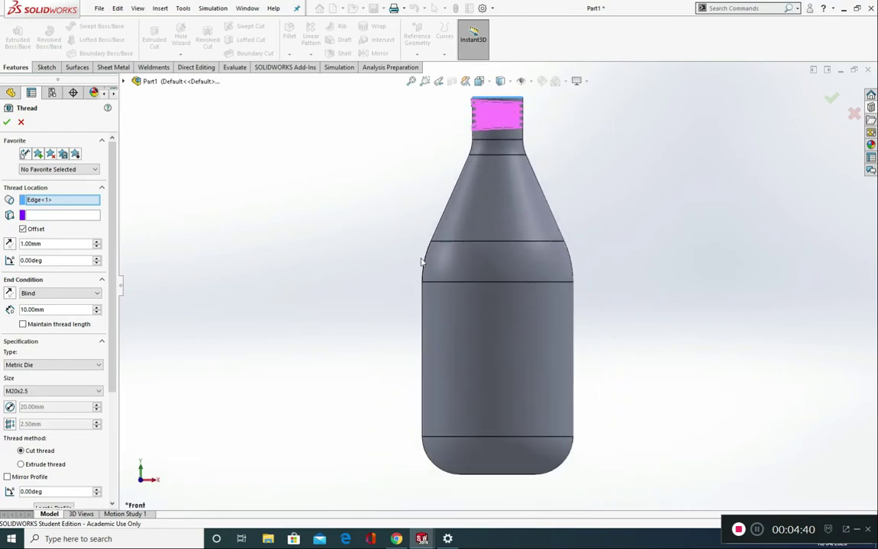
pyautogui.scroll(-5, 487, 176)
pyautogui.scroll(1, 488, 200)
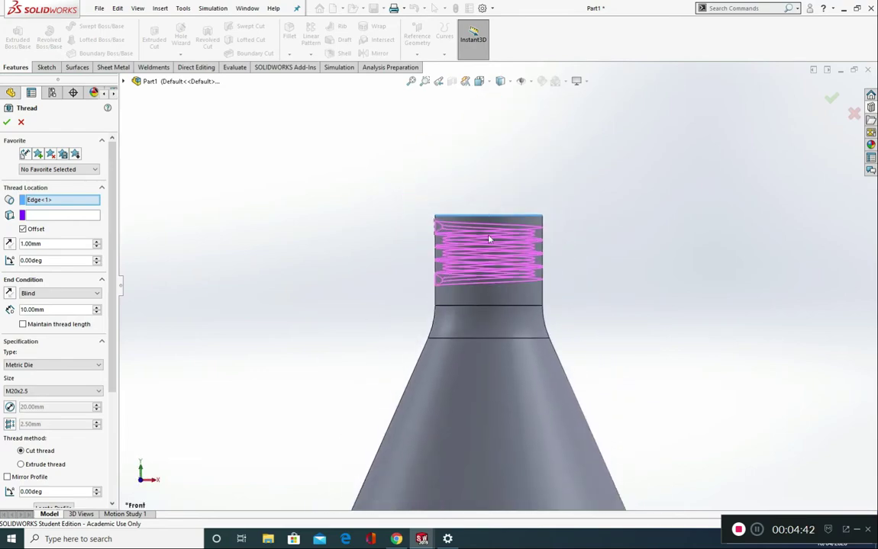
pyautogui.scroll(-4, 492, 248)
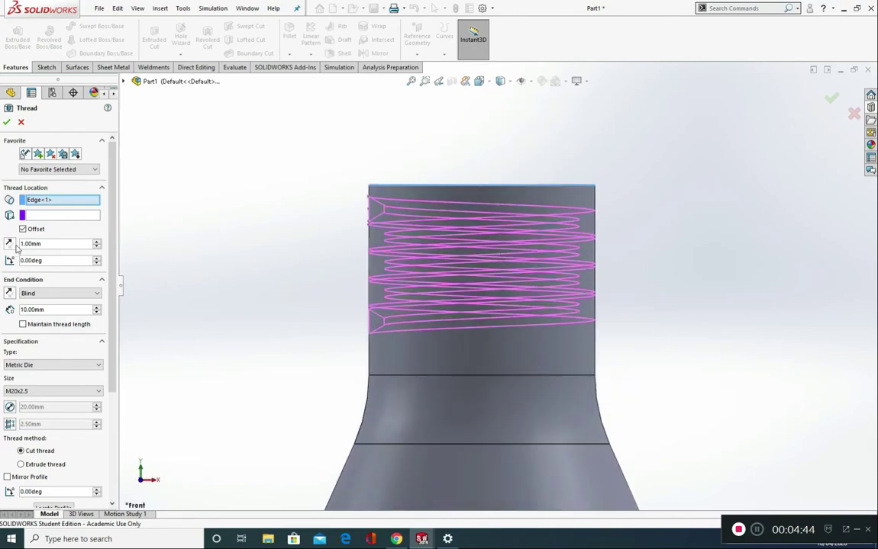
pyautogui.click(23, 229)
pyautogui.click(32, 232)
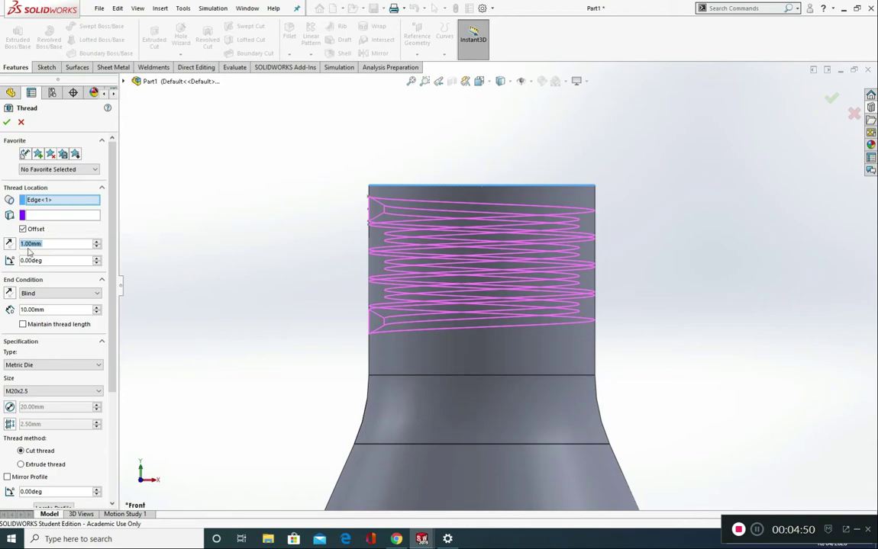
# Keep the thread length fixed and try blind depths of 15 mm, then 20 mm
pyautogui.click(38, 326)
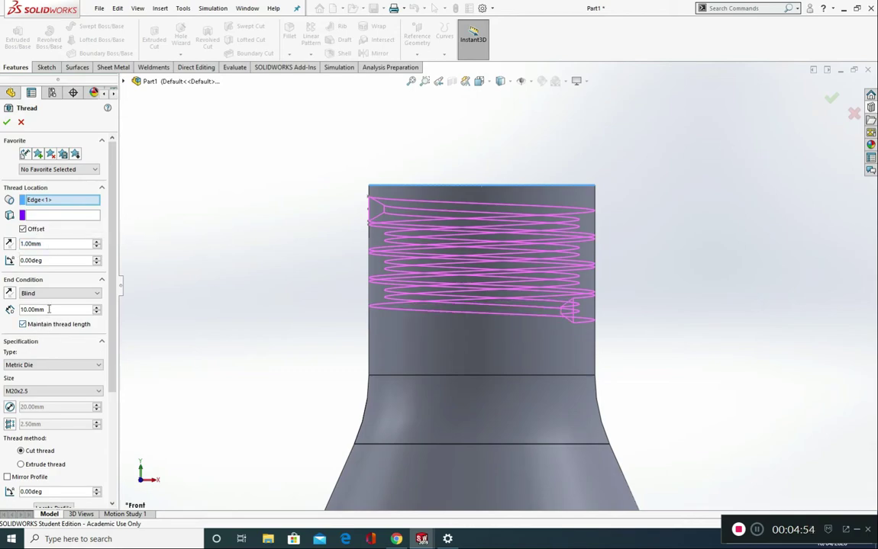
pyautogui.doubleClick(49, 309)
pyautogui.write('15')
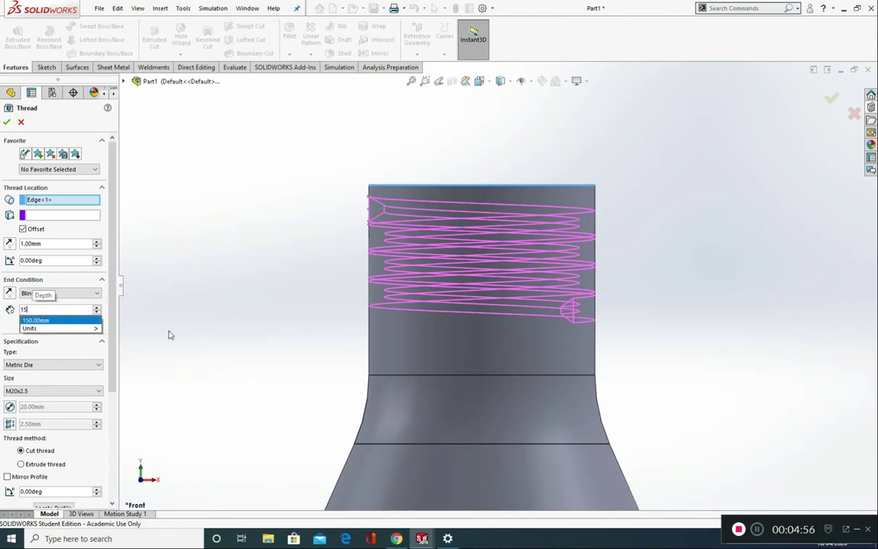
pyautogui.press('Return')
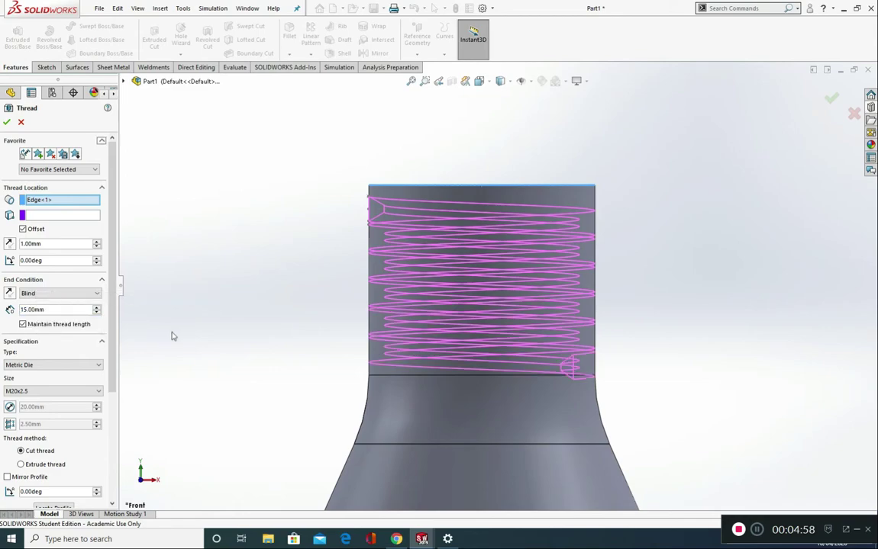
pyautogui.doubleClick(76, 309)
pyautogui.write('20')
pyautogui.press('Return')
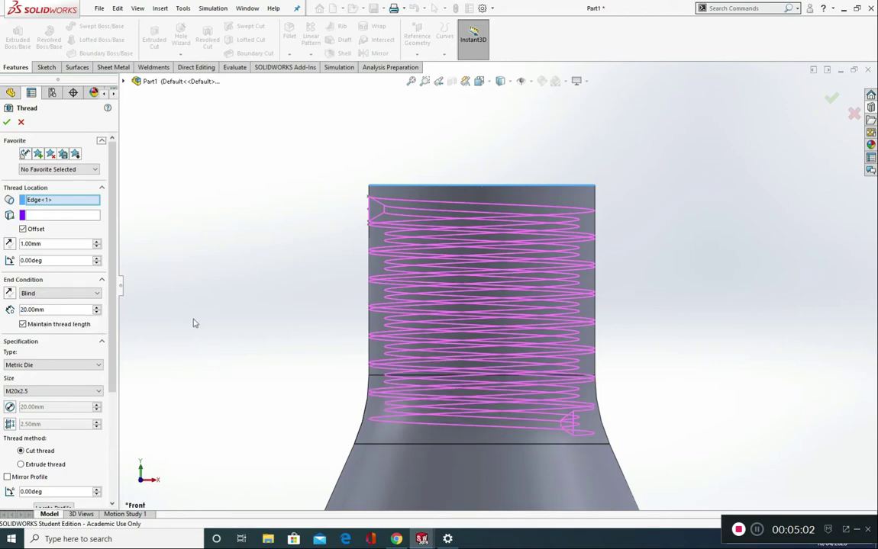
# Reverse the offset to start the thread 3 mm above the neck edge, depth 15 mm
pyautogui.click(9, 245)
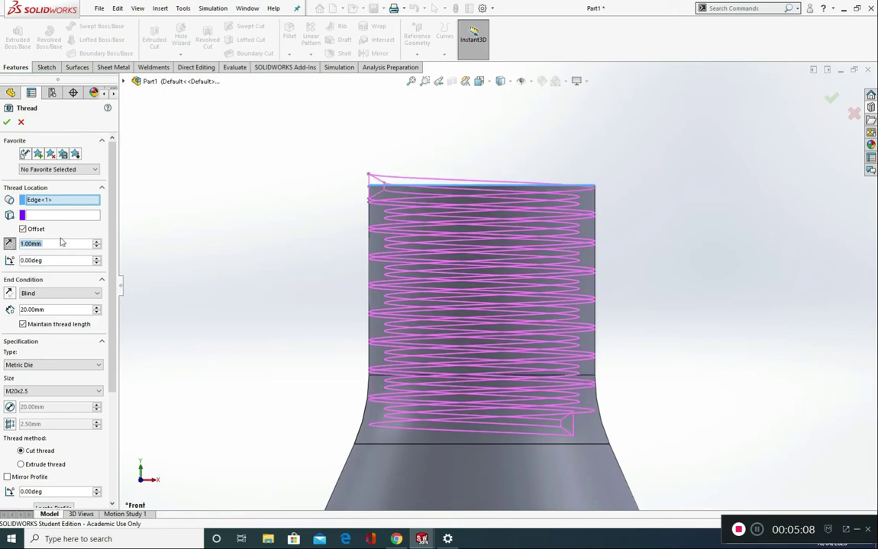
pyautogui.write('3')
pyautogui.press('Return')
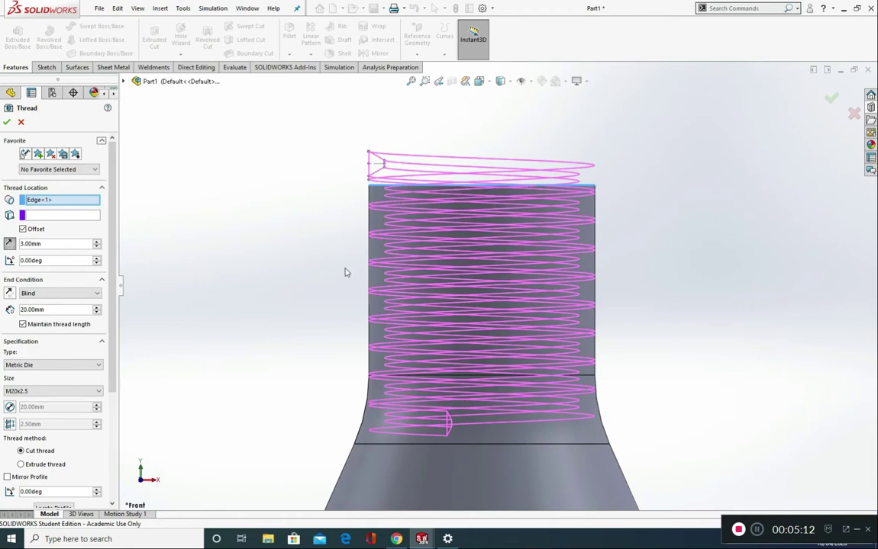
pyautogui.moveTo(309, 298)
pyautogui.mouseDown(button='middle')
pyautogui.moveTo(332, 348)
pyautogui.moveTo(301, 285)
pyautogui.mouseUp(button='middle')
pyautogui.scroll(2, 301, 294)
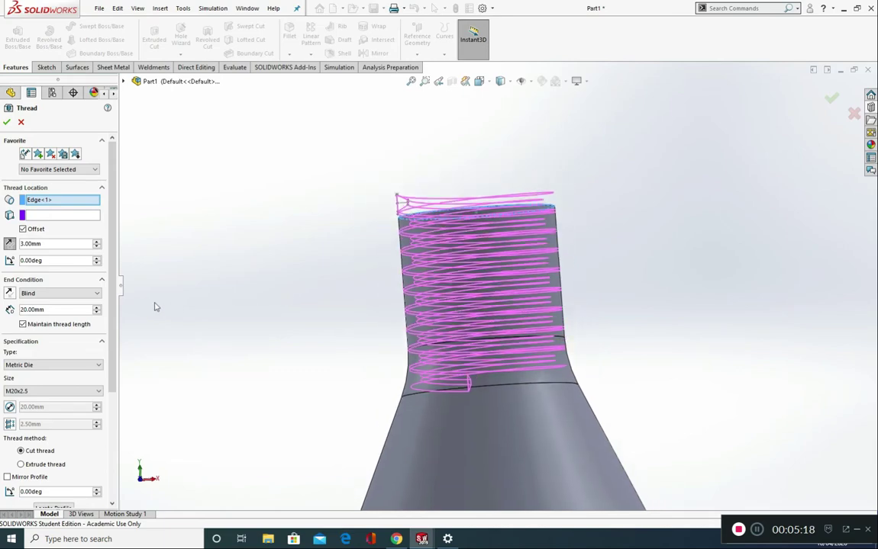
pyautogui.click(59, 310)
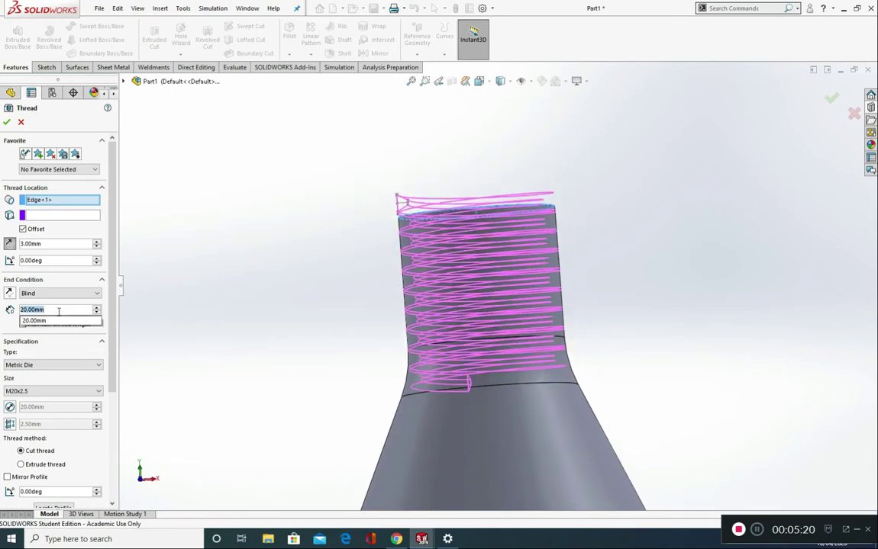
pyautogui.write('15')
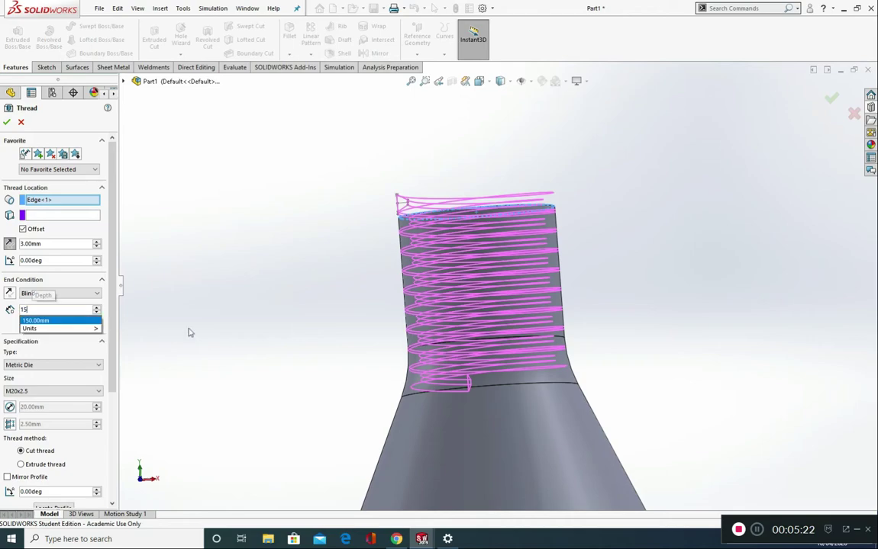
pyautogui.press('Return')
# Set the thread depth to 16 mm and accept the cut thread
pyautogui.moveTo(202, 333); pyautogui.dragTo(353, 369, button='middle')
pyautogui.hotkey('ctrl', '1')
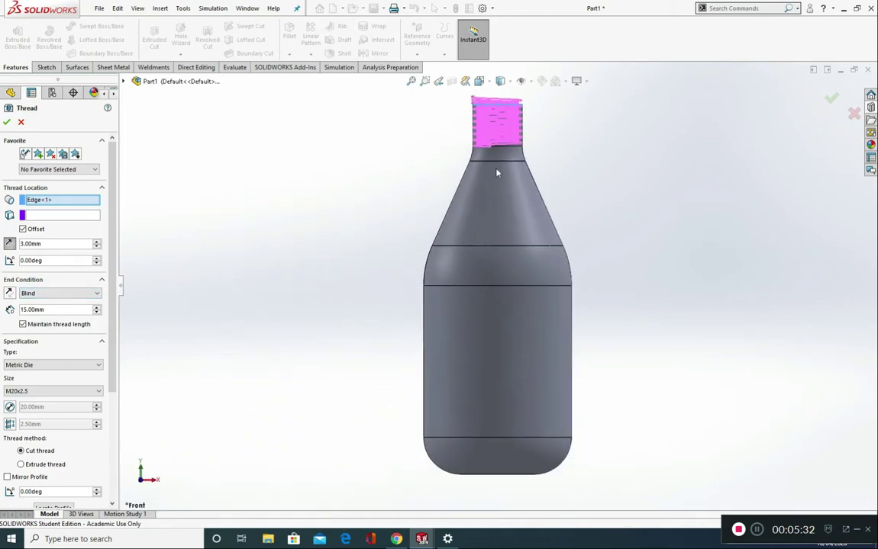
pyautogui.scroll(-6, 496, 164)
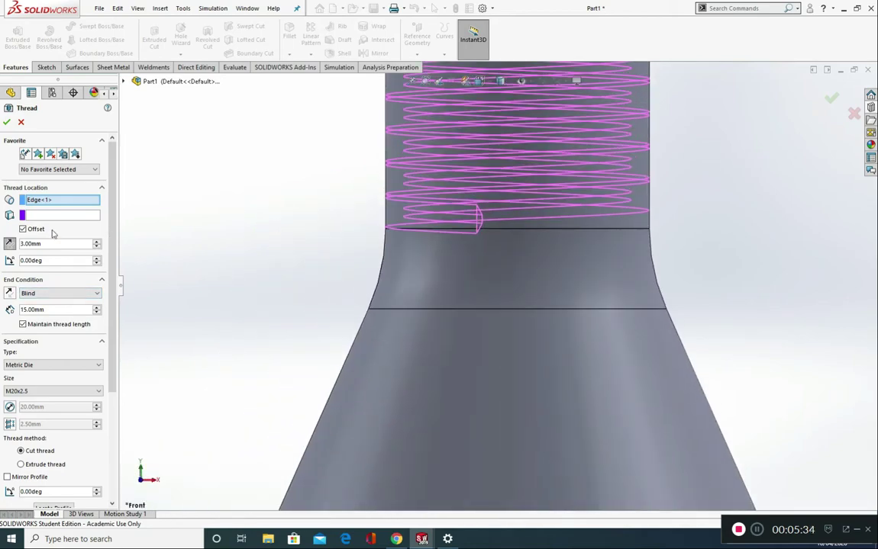
pyautogui.doubleClick(46, 309)
pyautogui.write('16')
pyautogui.press('Return')
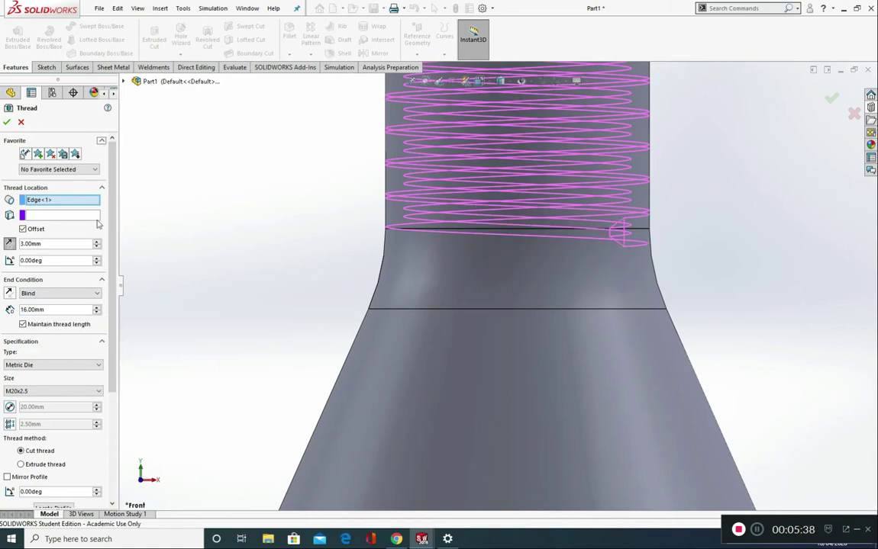
pyautogui.click(5, 122)
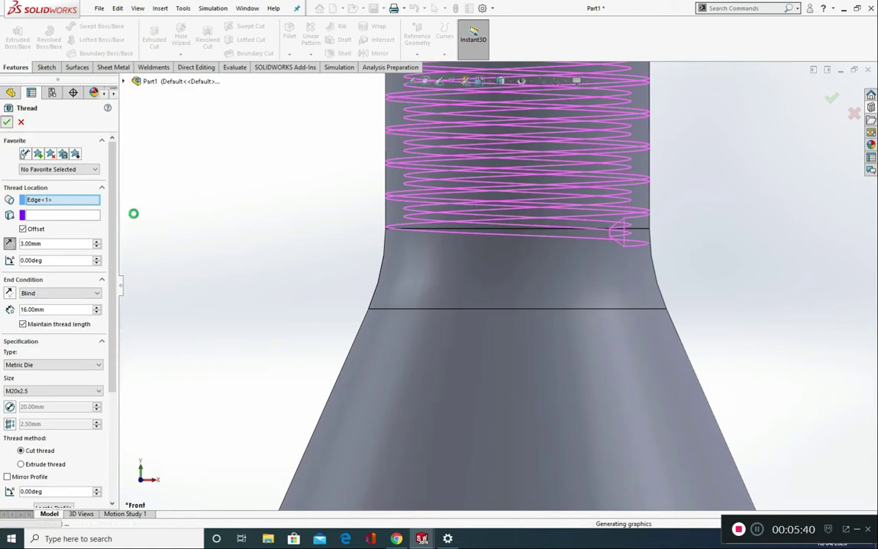
# Orbit to look into the threaded opening, then switch to front and isometric views
pyautogui.scroll(3, 241, 270)
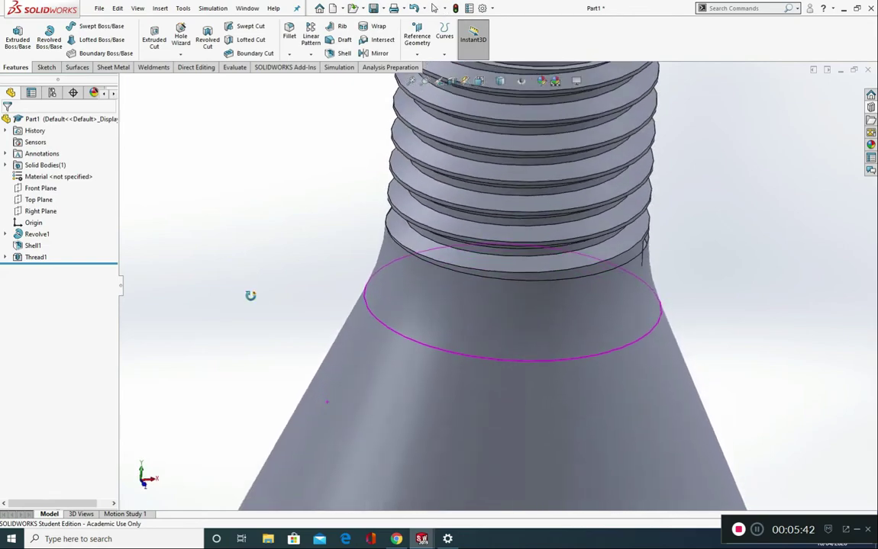
pyautogui.moveTo(251, 294); pyautogui.dragTo(454, 154, button='middle')
pyautogui.hotkey('ctrl', '1')
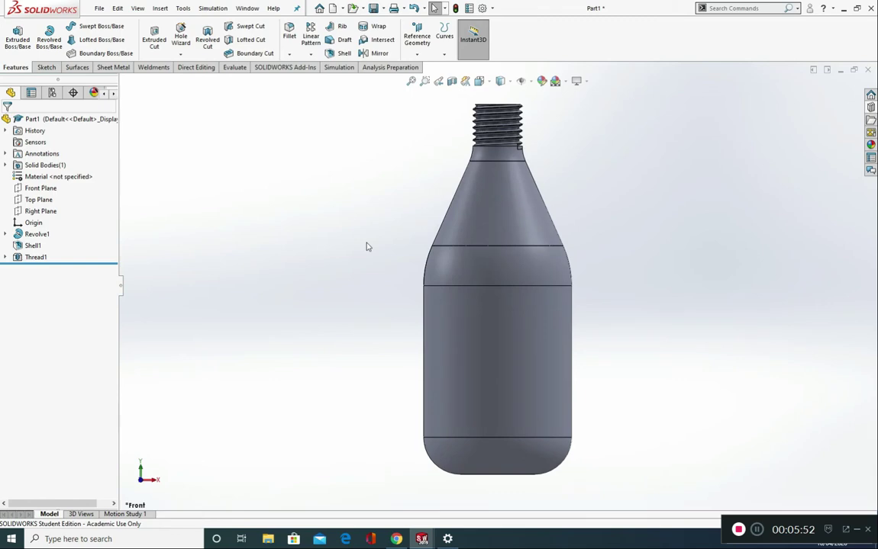
pyautogui.hotkey('ctrl', '7')
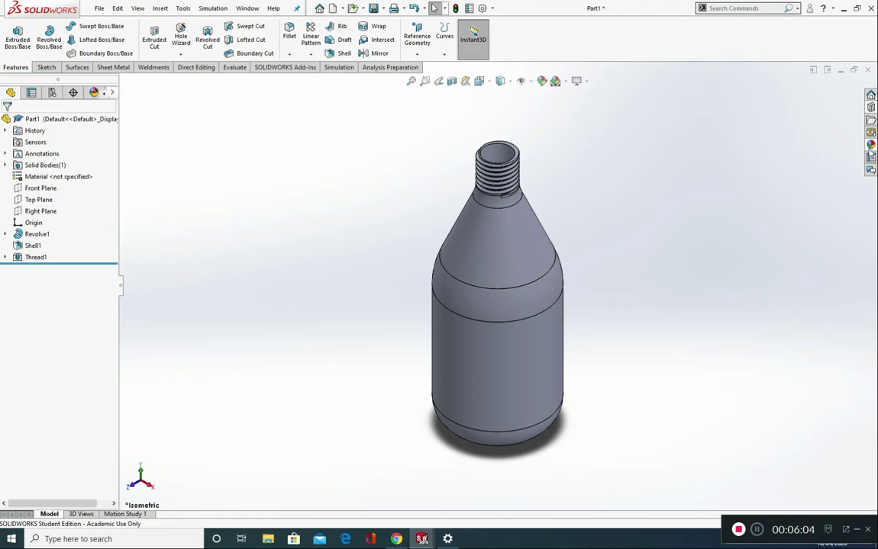
# Apply the clear thick glass appearance from Appearances > Glass > Thick Gloss to the bottle
pyautogui.click(870, 145)
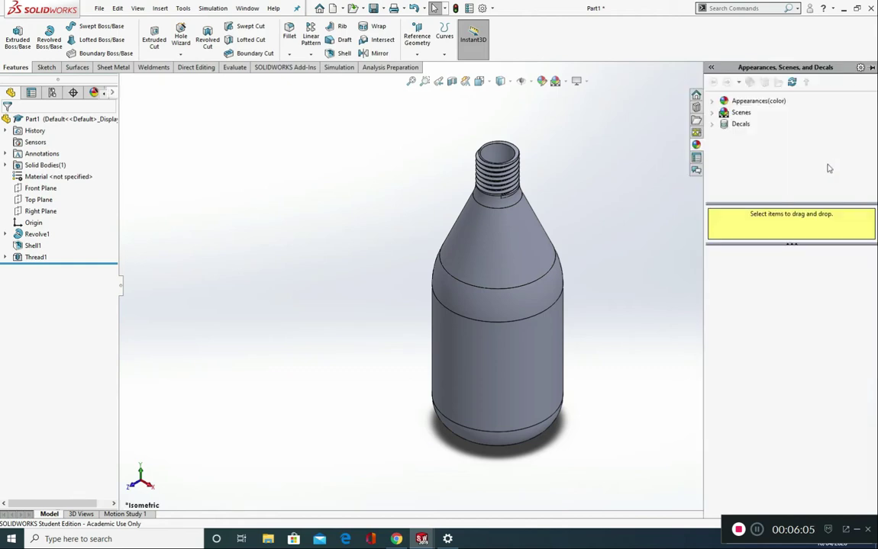
pyautogui.click(713, 102)
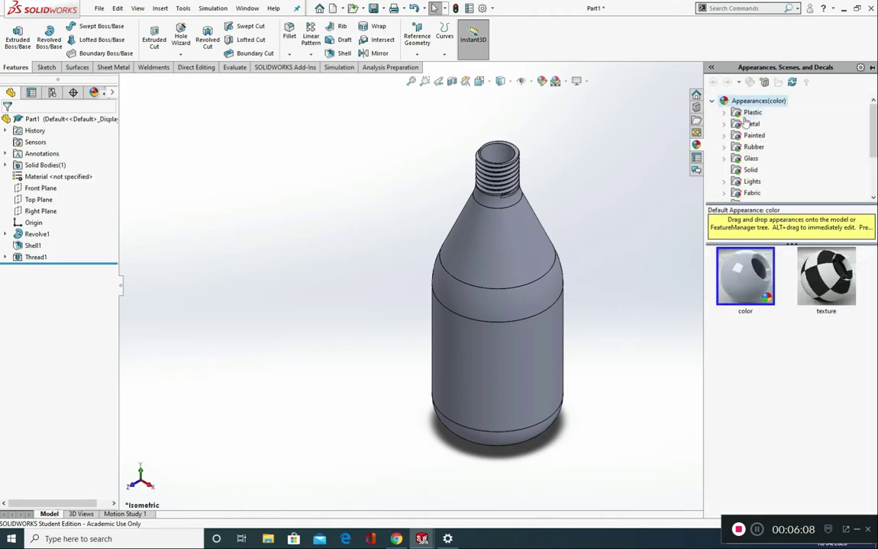
pyautogui.click(724, 158)
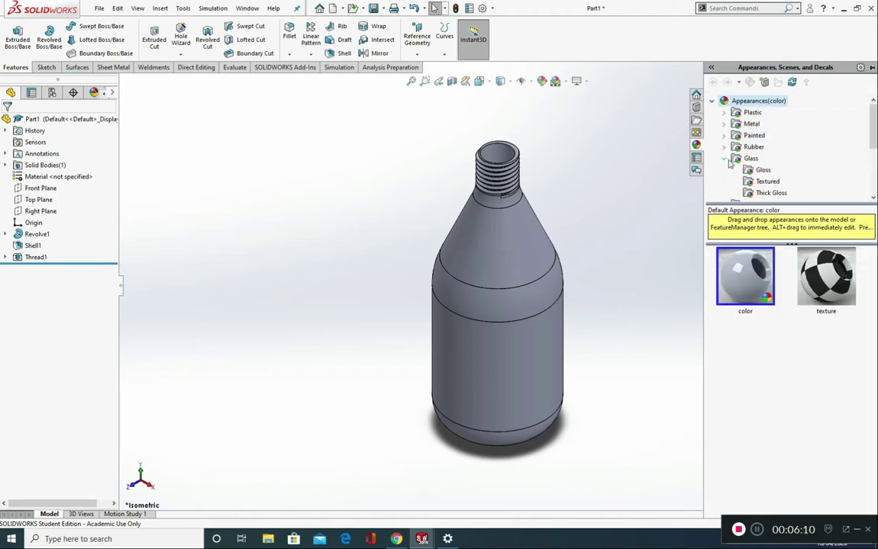
pyautogui.scroll(-1, 771, 187)
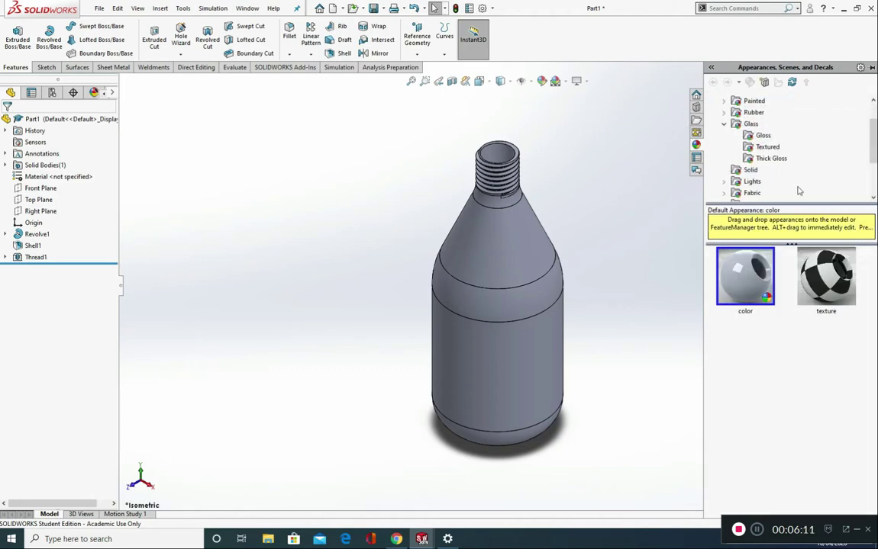
pyautogui.click(769, 159)
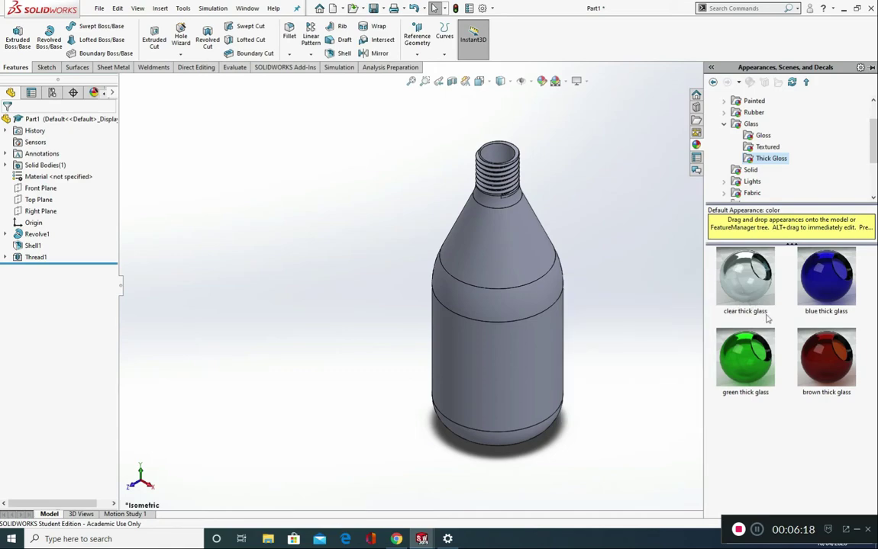
pyautogui.moveTo(746, 280); pyautogui.dragTo(494, 233)
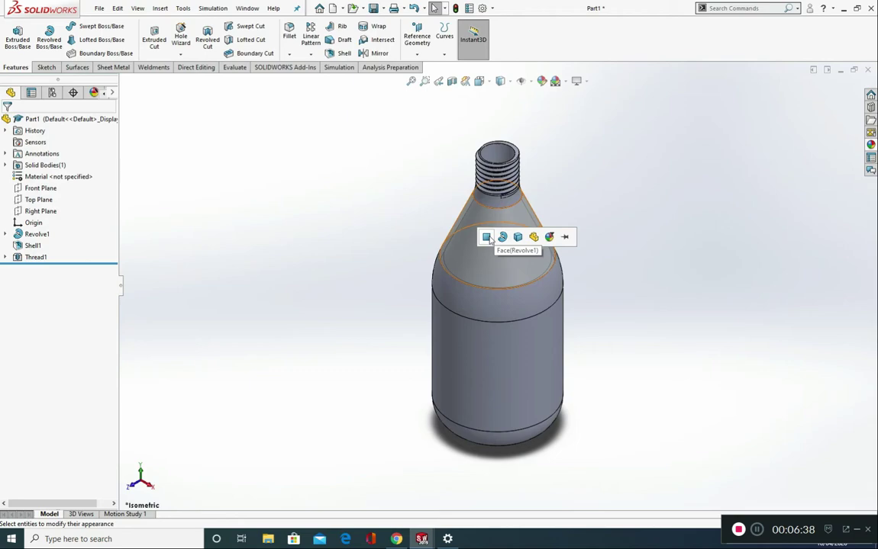
# Apply white High Gloss plastic to only the bottle's straight middle cylindrical face
pyautogui.click(517, 239)
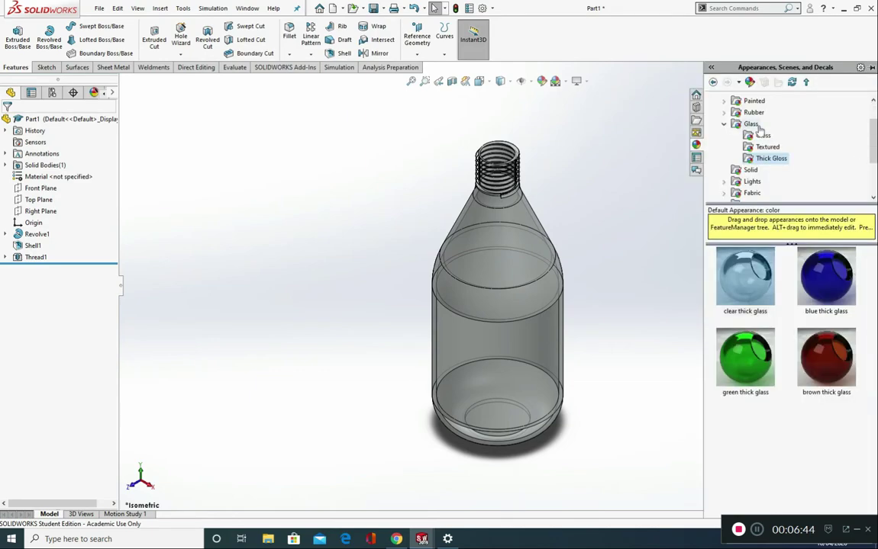
pyautogui.scroll(2, 763, 145)
pyautogui.click(733, 113)
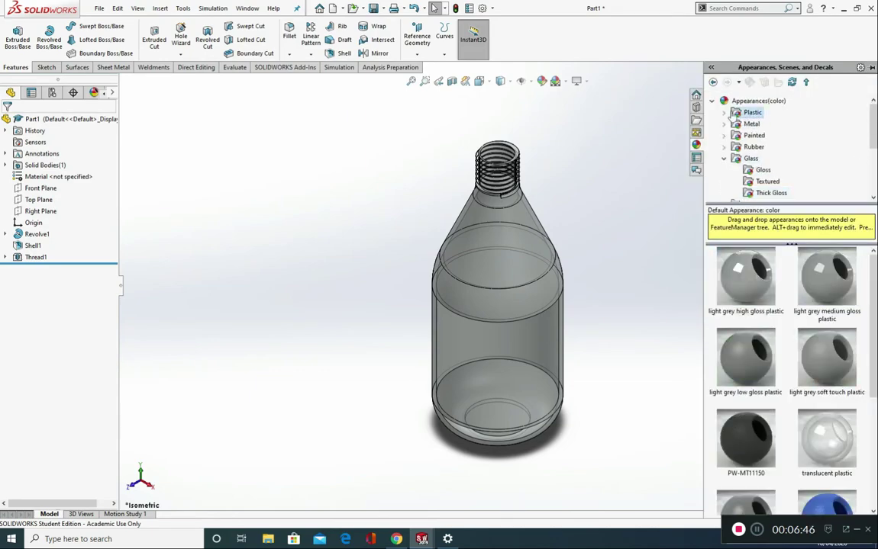
pyautogui.doubleClick(733, 113)
pyautogui.click(769, 112)
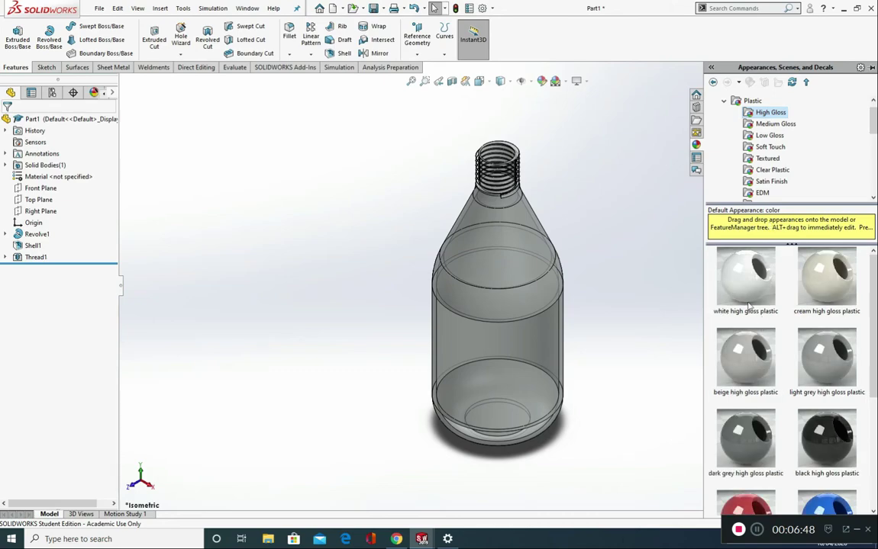
pyautogui.moveTo(748, 306); pyautogui.dragTo(509, 348)
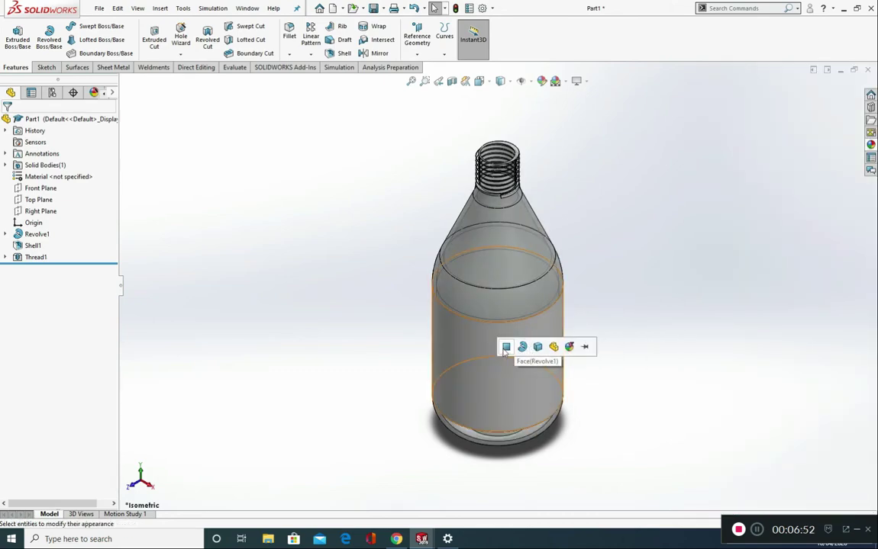
pyautogui.moveTo(628, 360); pyautogui.dragTo(534, 330, button='middle')
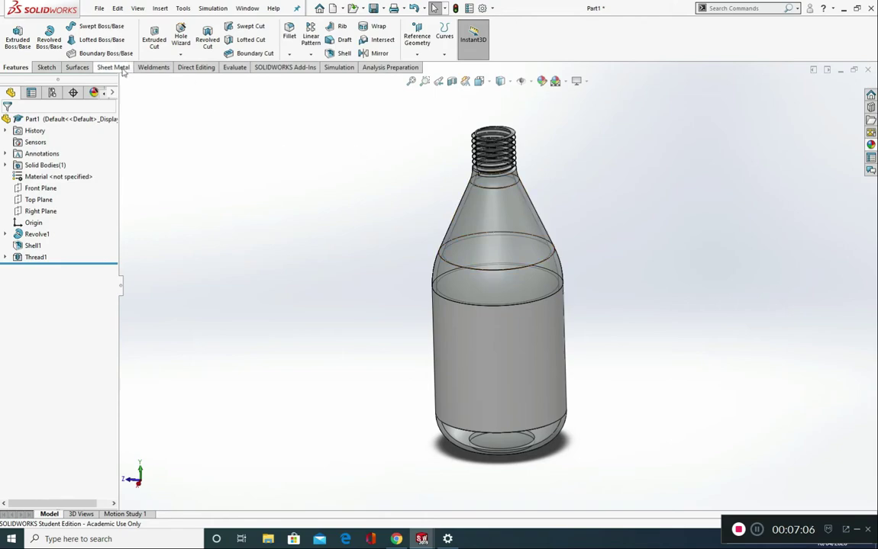
# Add the Render Tools tab to the CommandManager and switch to it
pyautogui.rightClick(229, 74)
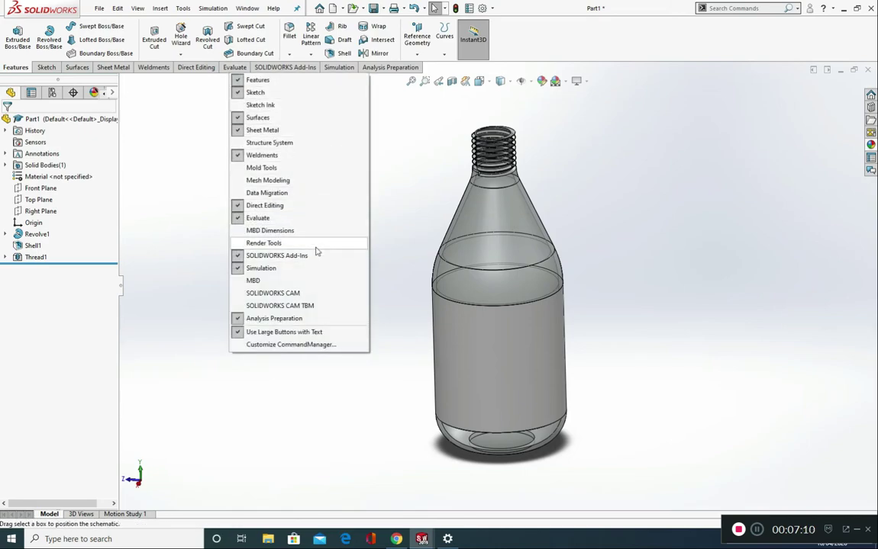
pyautogui.click(316, 247)
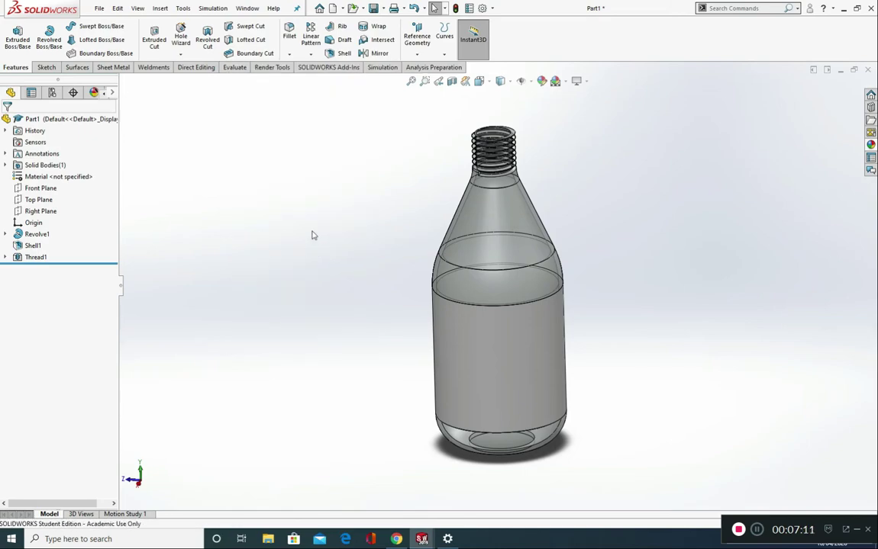
pyautogui.click(266, 69)
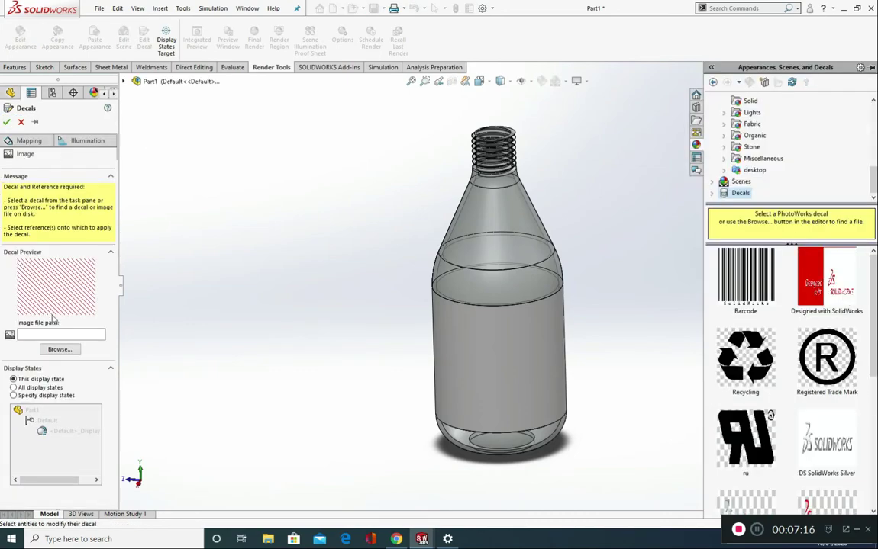
# Load the Hugo Boss image from Desktop > Hugo Boss as the decal picture
pyautogui.click(29, 141)
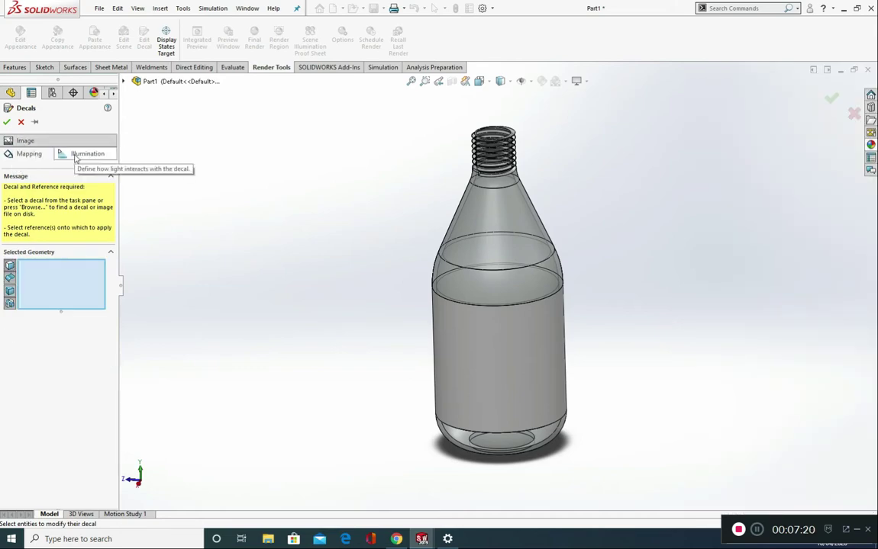
pyautogui.click(26, 141)
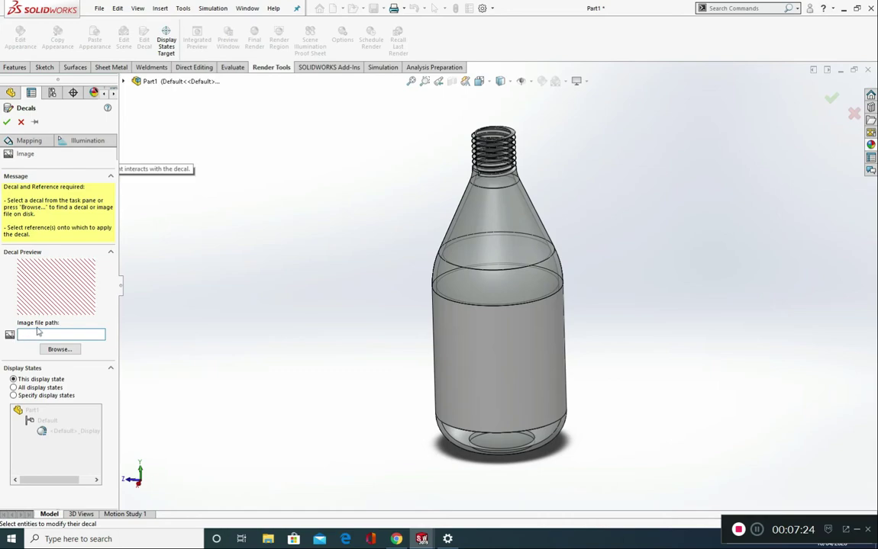
pyautogui.click(61, 349)
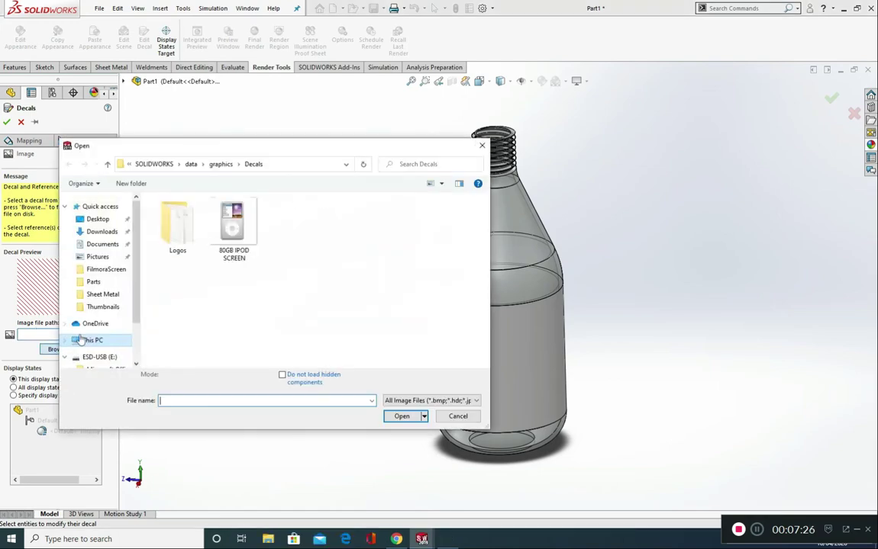
pyautogui.click(90, 220)
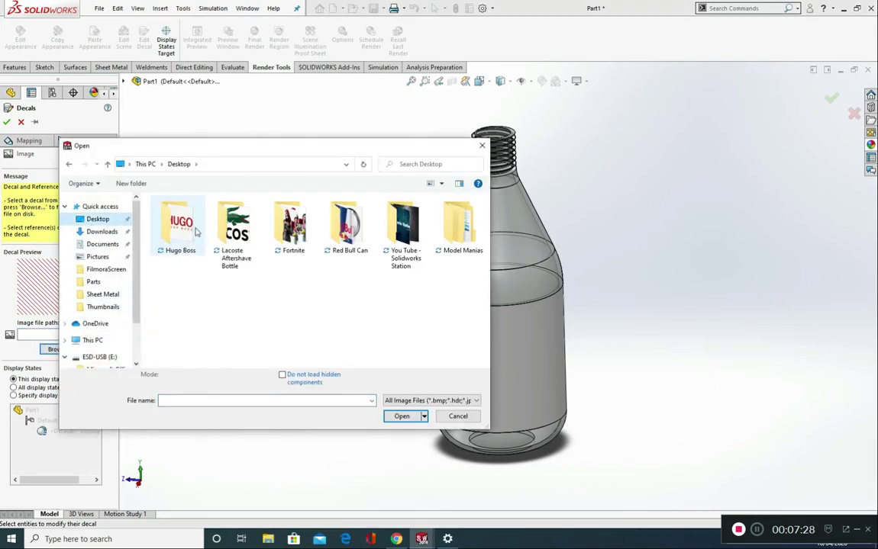
pyautogui.doubleClick(194, 231)
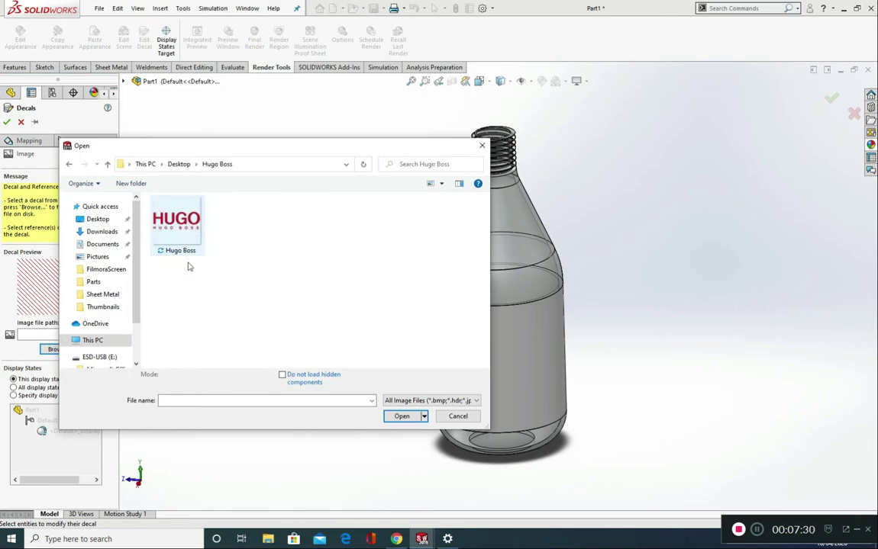
pyautogui.doubleClick(168, 212)
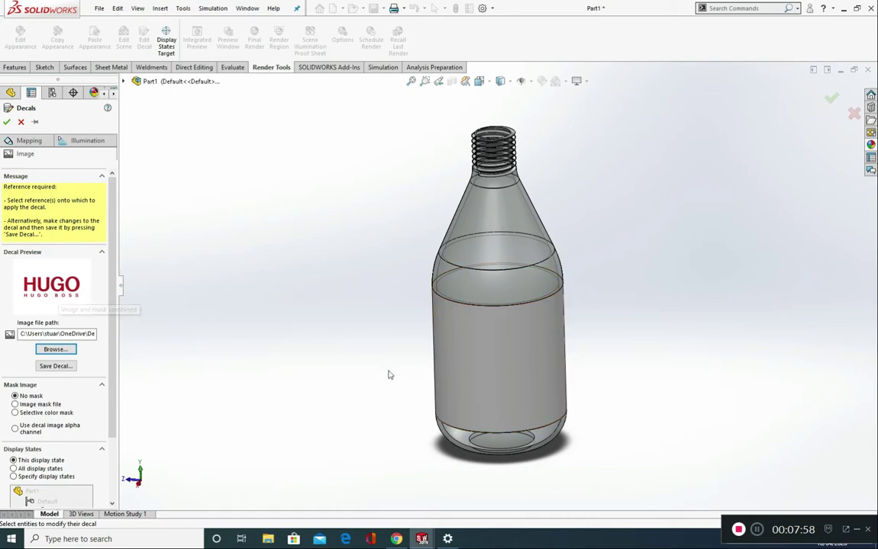
# Place the decal on the bottle's side face with Label mapping, shrunk to about 31.5 mm
pyautogui.click(475, 352)
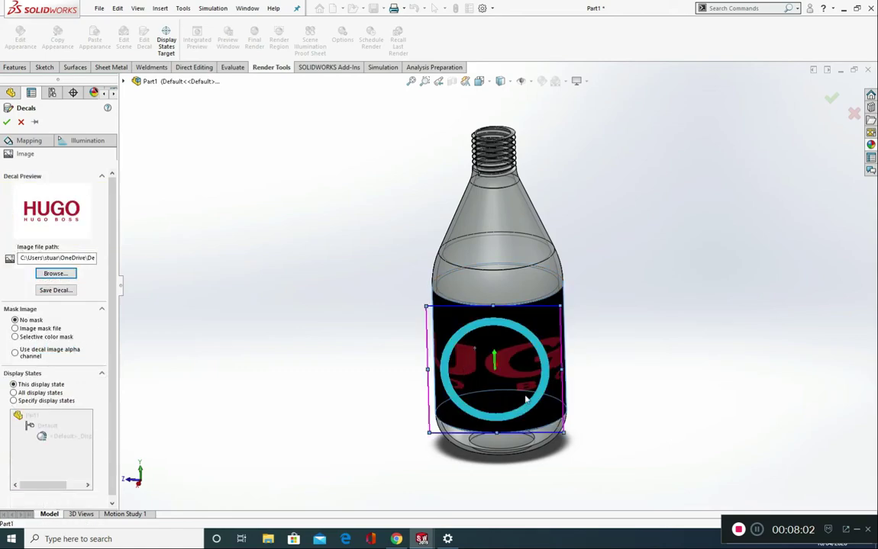
pyautogui.click(28, 139)
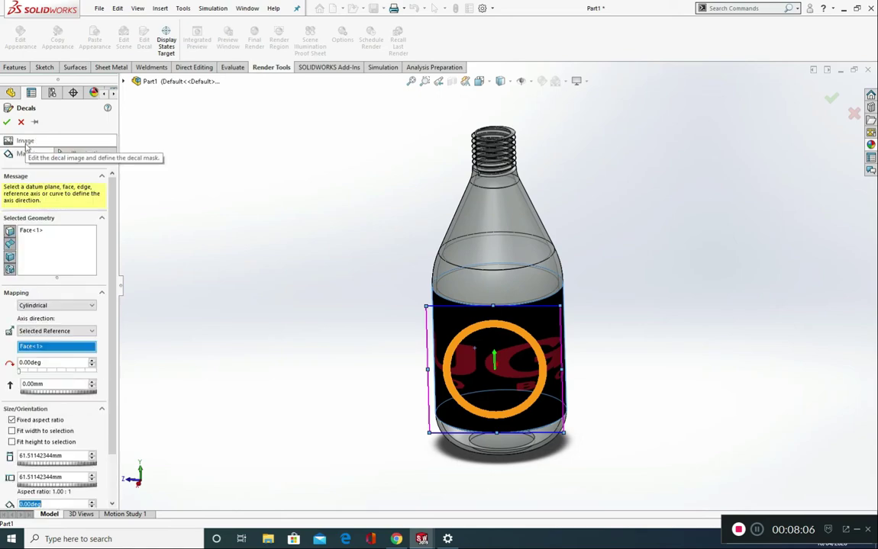
pyautogui.click(43, 306)
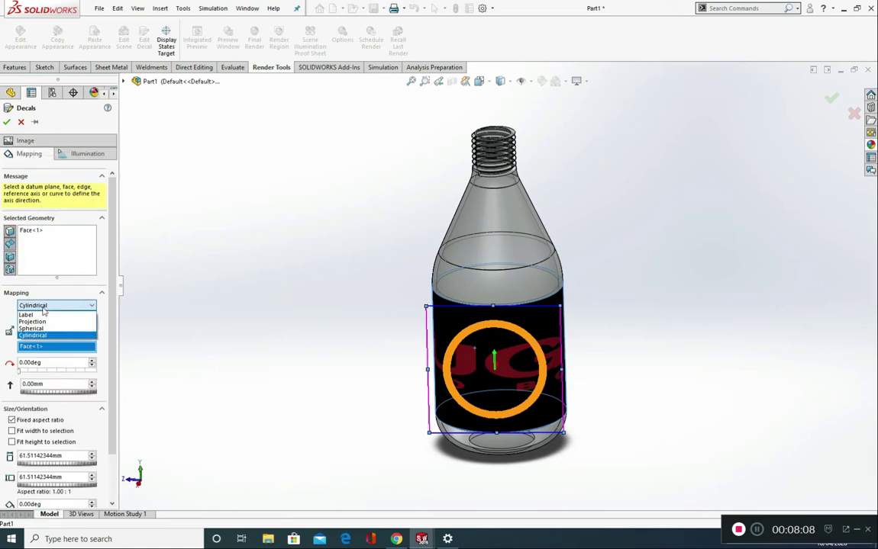
pyautogui.click(29, 315)
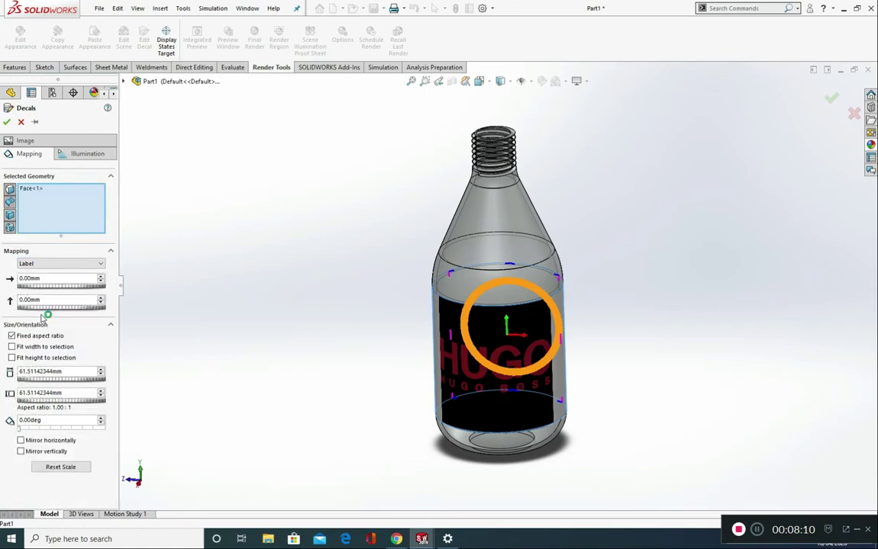
pyautogui.click(101, 375)
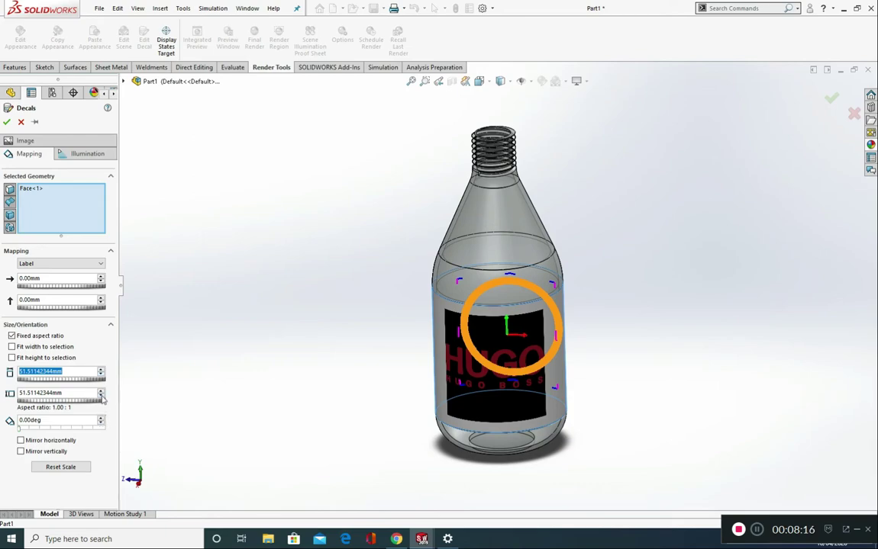
pyautogui.click(100, 396)
pyautogui.click(100, 396)
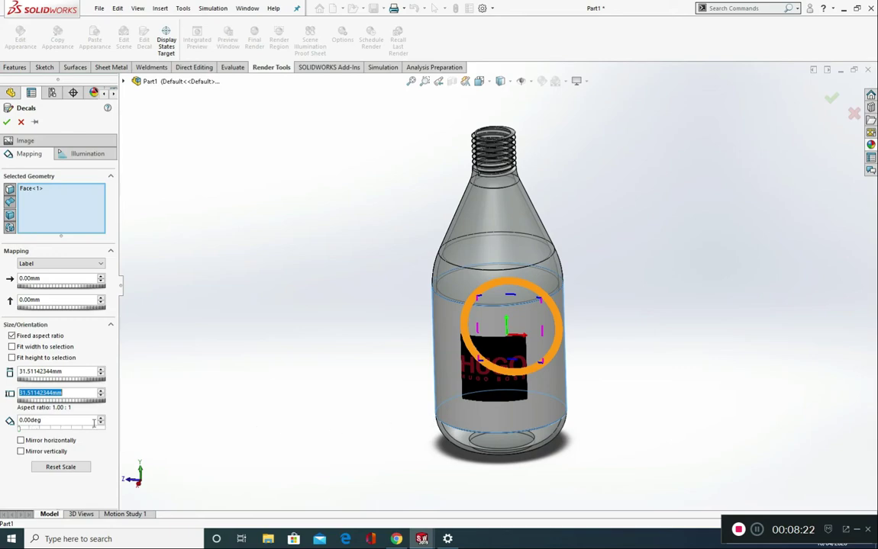
# Keep the decal rotation at 0 degrees and leave it unmirrored
pyautogui.scroll(5, 86, 421)
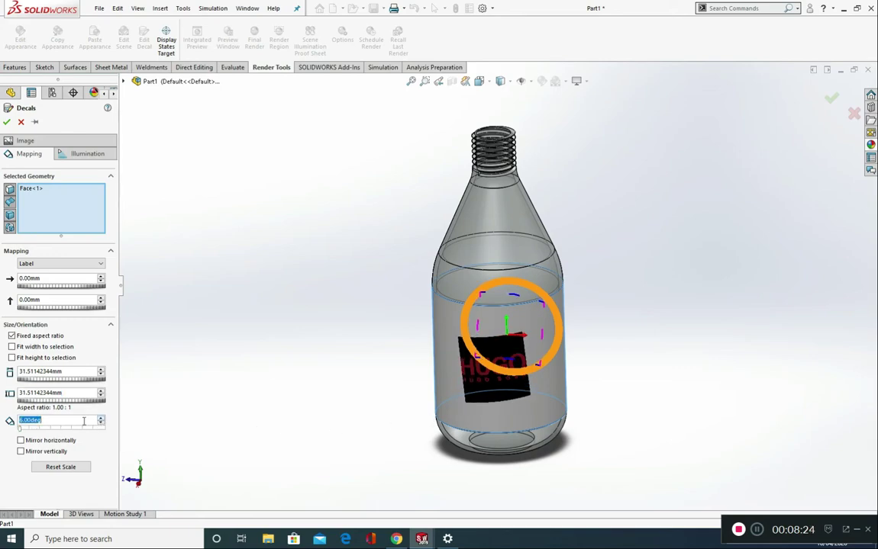
pyautogui.write('0')
pyautogui.press('Return')
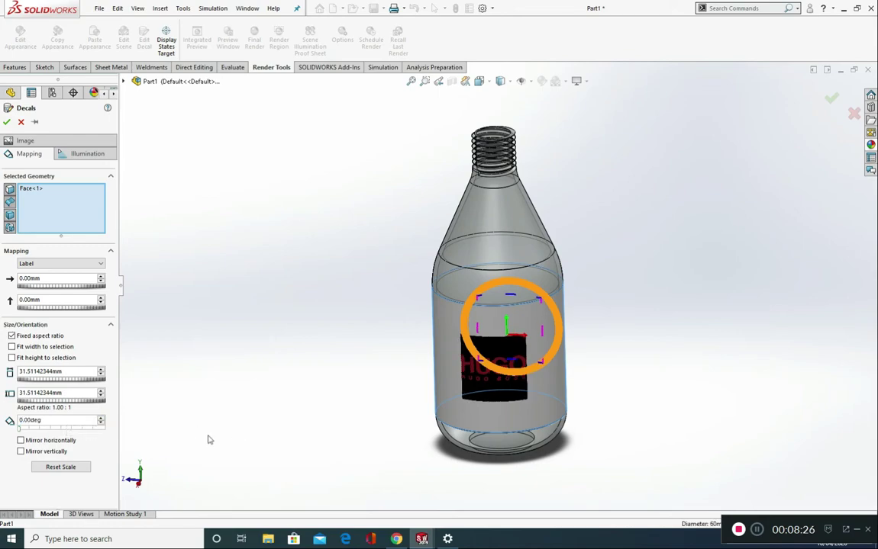
pyautogui.click(47, 440)
pyautogui.click(46, 442)
# Shift the decal horizontally to -50 mm, checking it in Front view
pyautogui.click(100, 277)
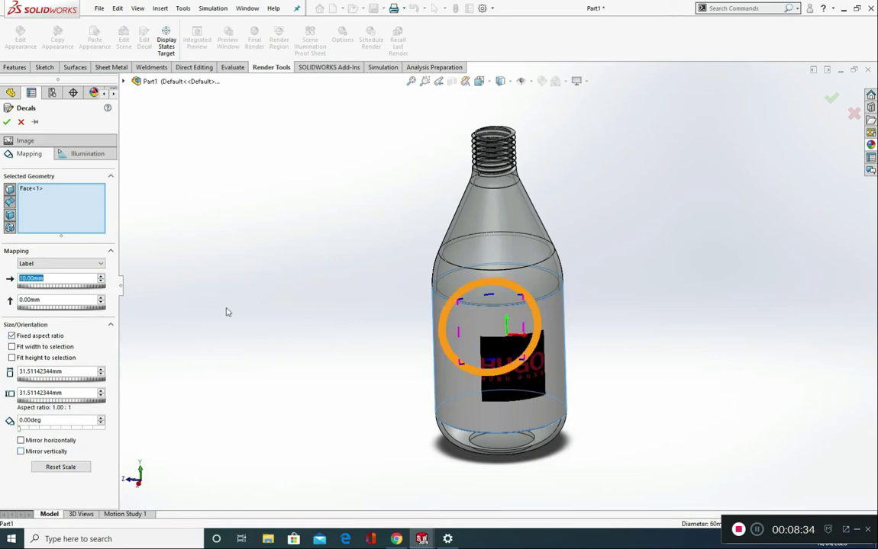
pyautogui.hotkey('ctrl', '1')
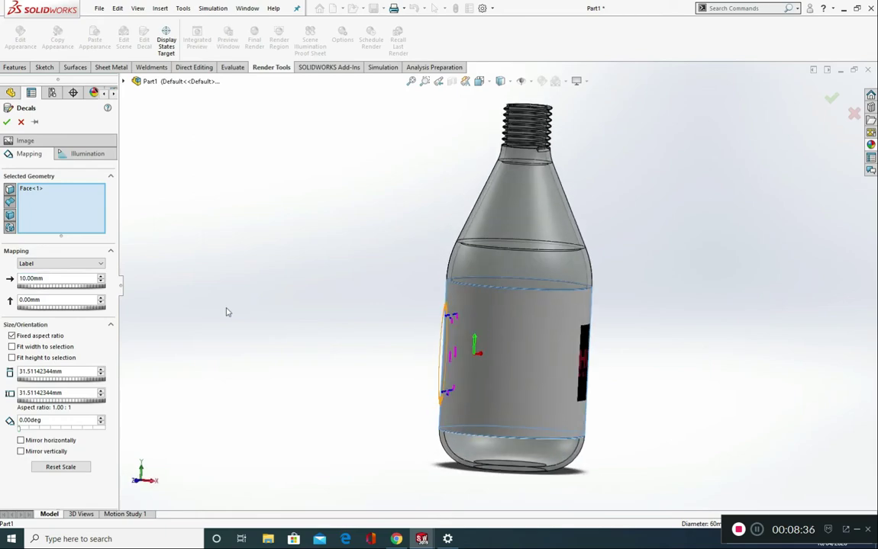
pyautogui.click(100, 277)
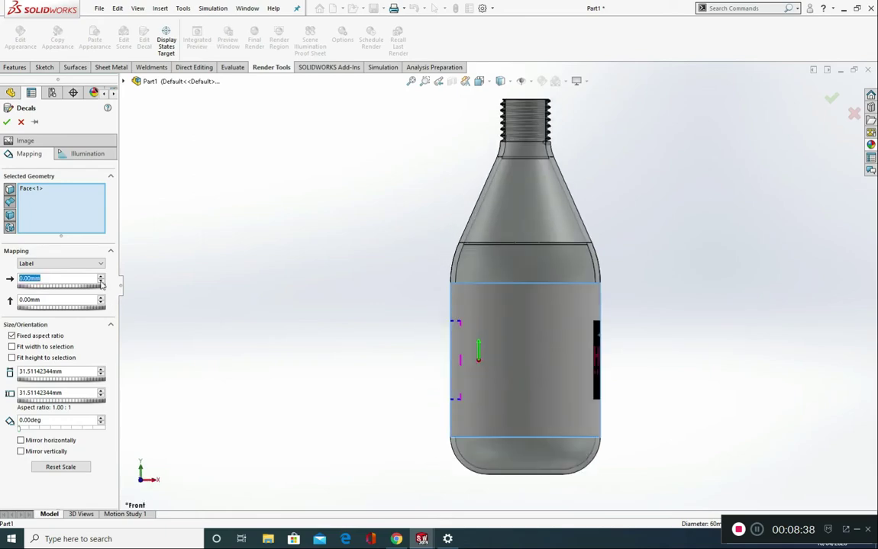
pyautogui.click(100, 277)
pyautogui.click(100, 277)
pyautogui.write('-50')
pyautogui.press('Return')
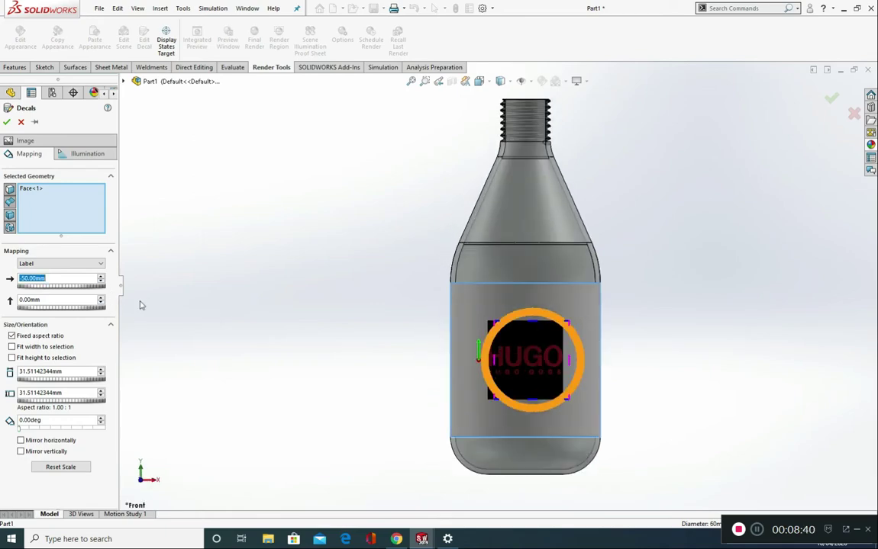
pyautogui.moveTo(303, 294); pyautogui.dragTo(303, 359, button='middle')
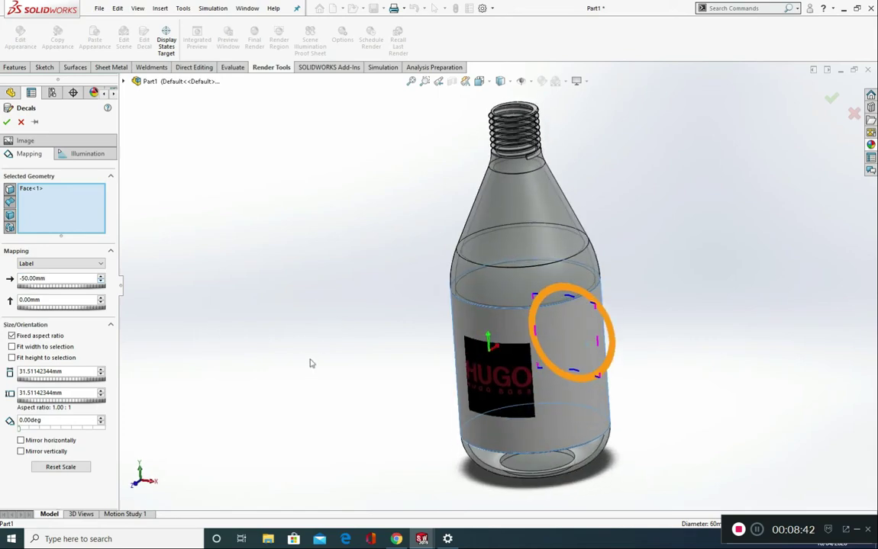
pyautogui.hotkey('ctrl', '1')
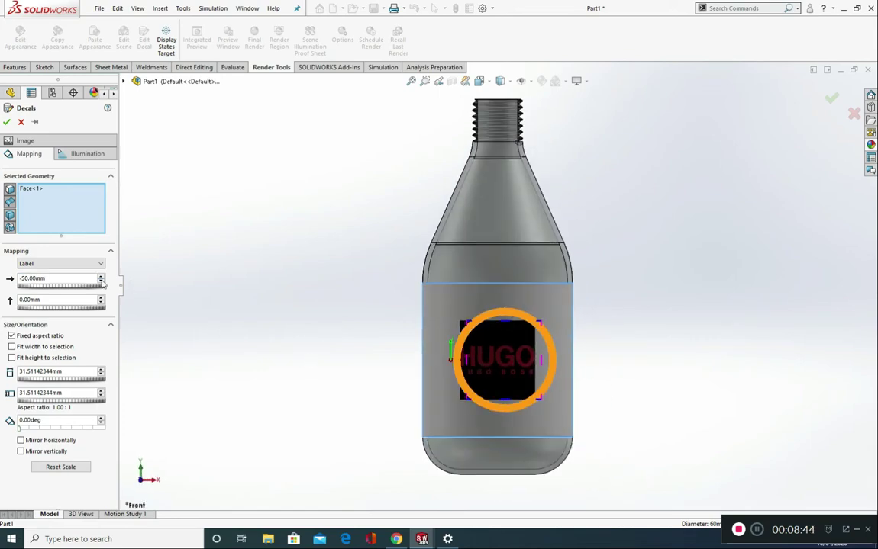
# Try horizontal decal positions of -52 mm and -4 mm
pyautogui.click(102, 283)
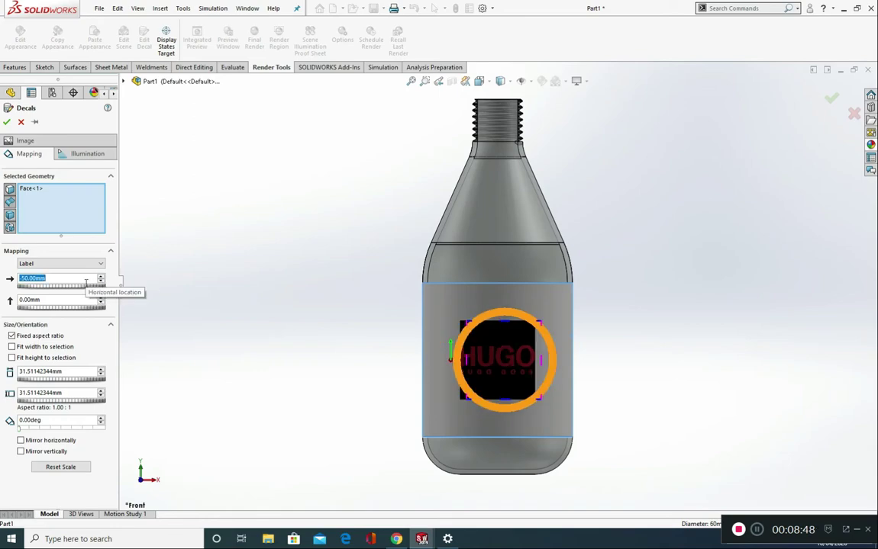
pyautogui.write('-52')
pyautogui.press('Return')
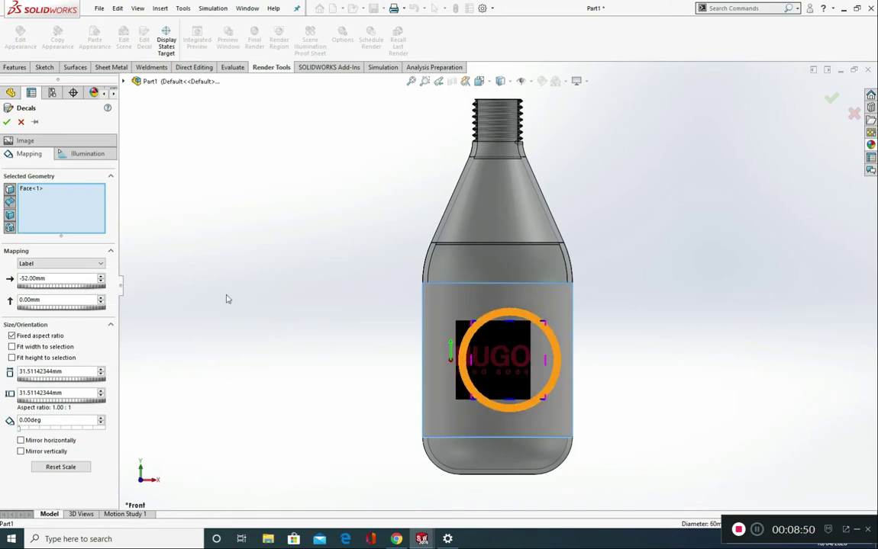
pyautogui.click(65, 279)
pyautogui.write('-47')
pyautogui.press('Return')
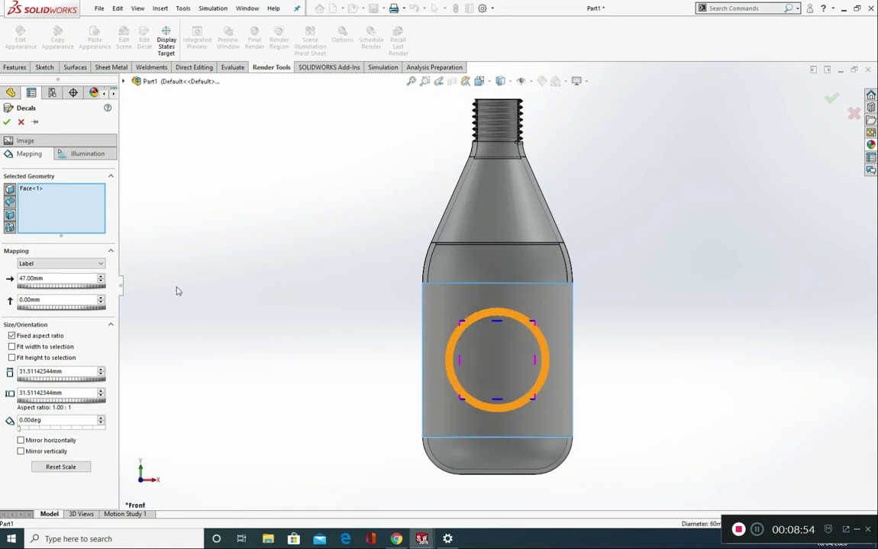
# Set the decal's horizontal location to -48 mm
pyautogui.moveTo(385, 335); pyautogui.dragTo(476, 457, button='middle')
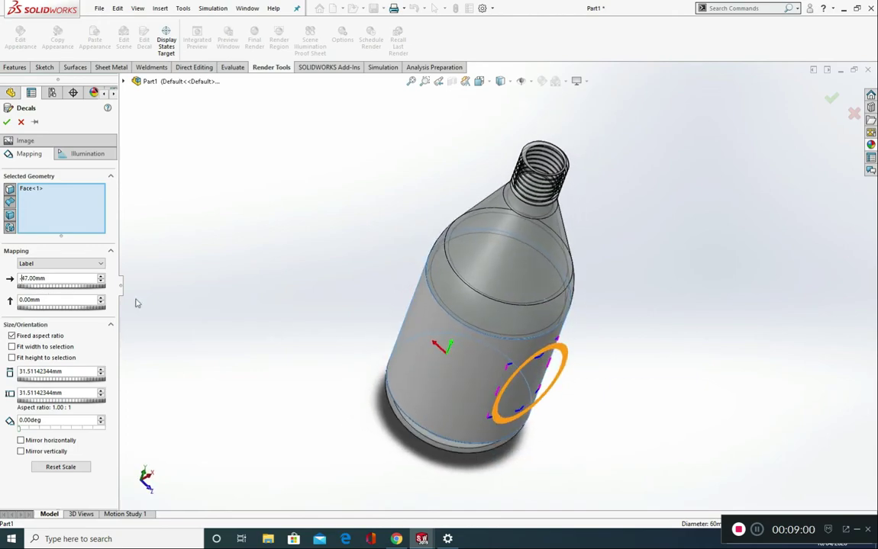
pyautogui.hotkey('ctrl', 'a')
pyautogui.hotkey('ctrl', '1')
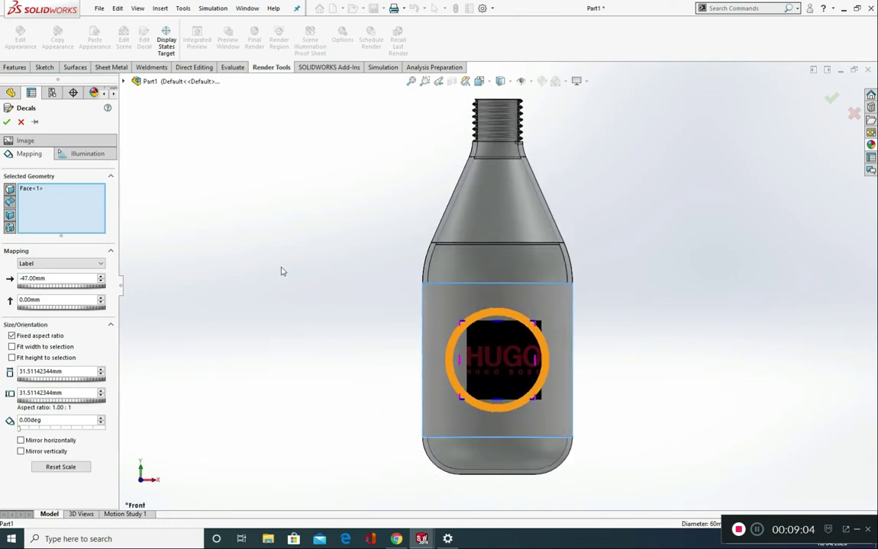
pyautogui.doubleClick(76, 279)
pyautogui.write('-48')
pyautogui.press('Return')
pyautogui.write('-48')
pyautogui.click(176, 301)
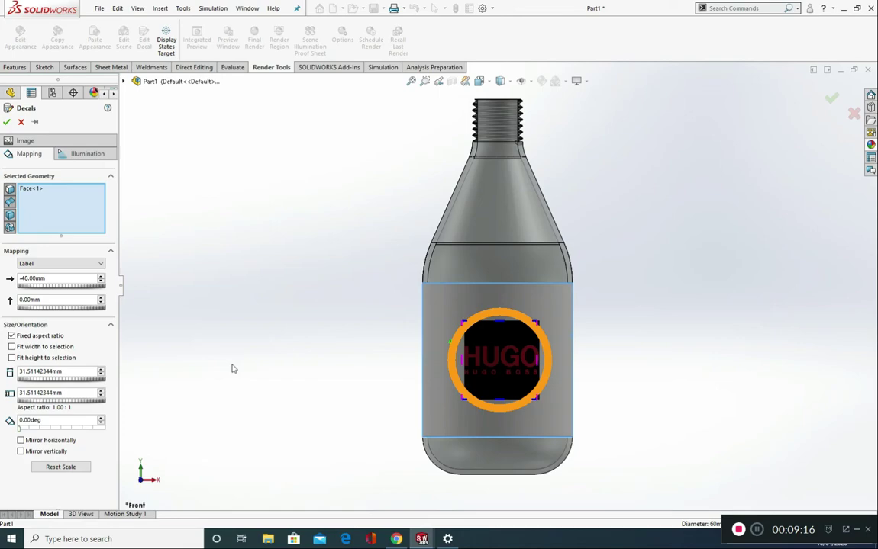
# Use the Hugo Boss image from Desktop > Hugo Boss as the decal's image mask file
pyautogui.click(47, 141)
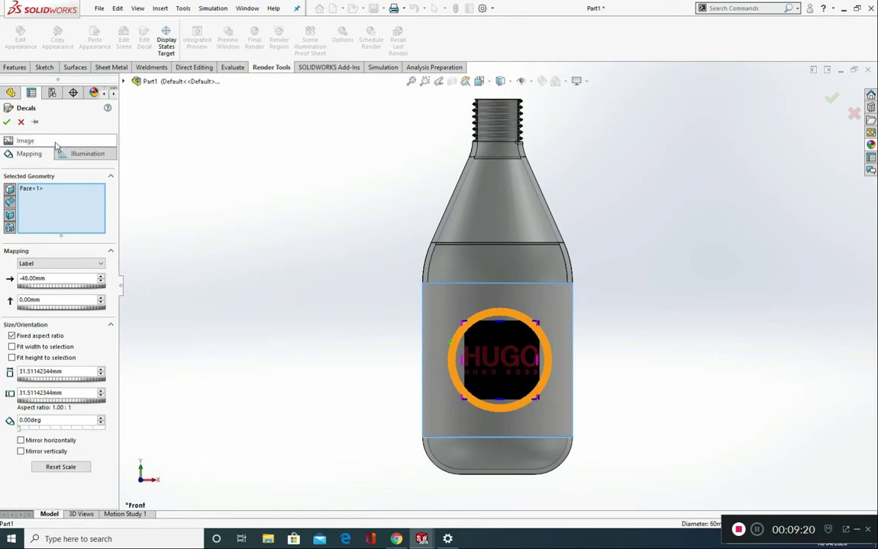
pyautogui.moveTo(528, 480); pyautogui.dragTo(440, 448, button='middle')
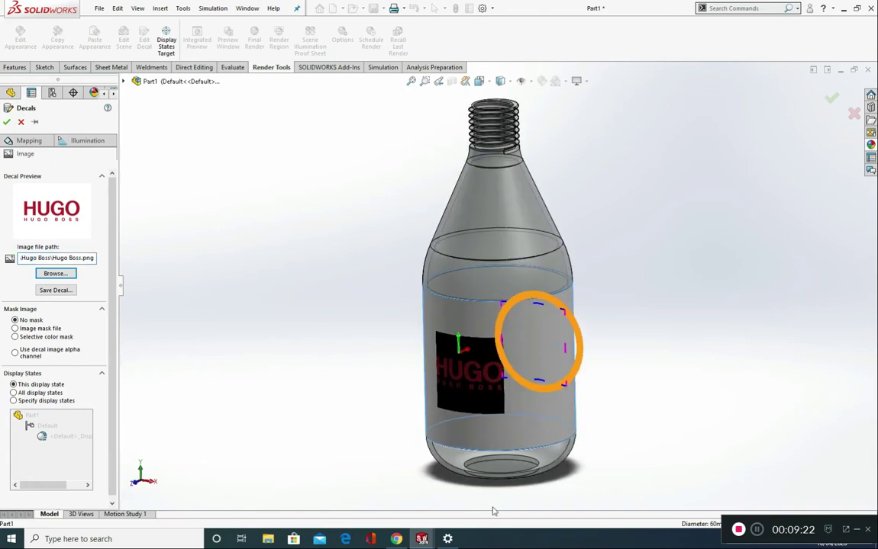
pyautogui.click(38, 329)
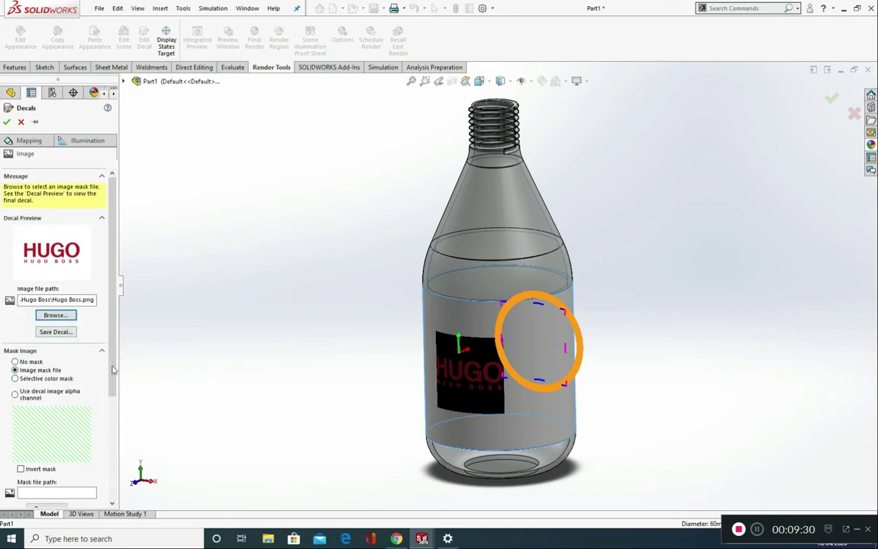
pyautogui.scroll(-2, 111, 417)
pyautogui.scroll(-2, 110, 416)
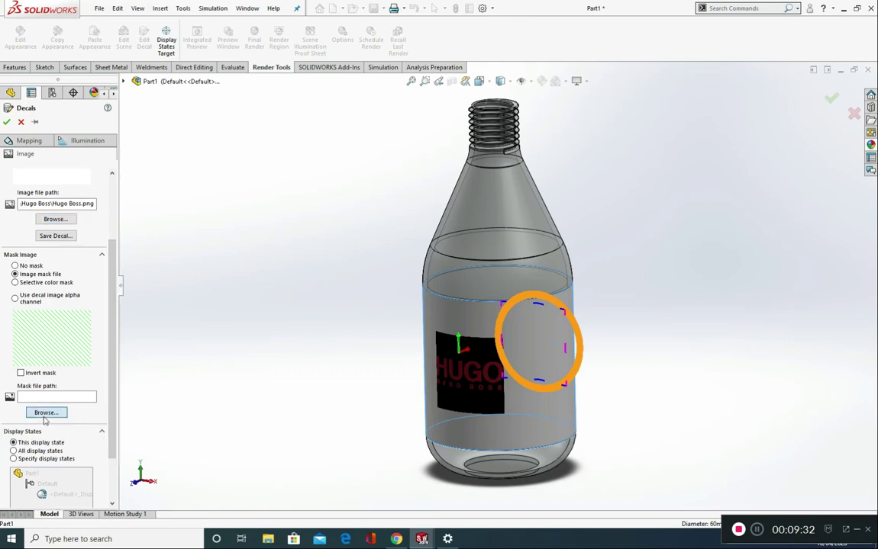
pyautogui.click(45, 412)
pyautogui.click(98, 219)
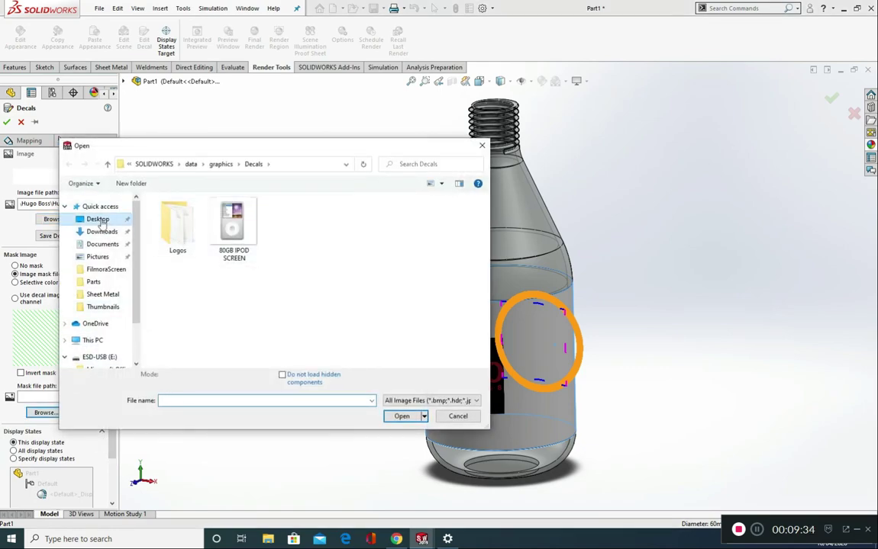
pyautogui.doubleClick(183, 229)
pyautogui.doubleClick(195, 239)
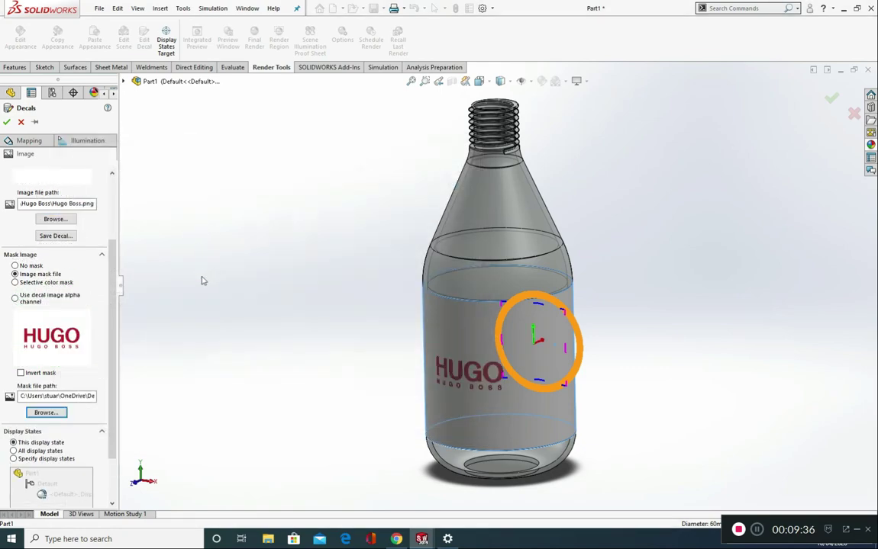
pyautogui.scroll(-5, 425, 336)
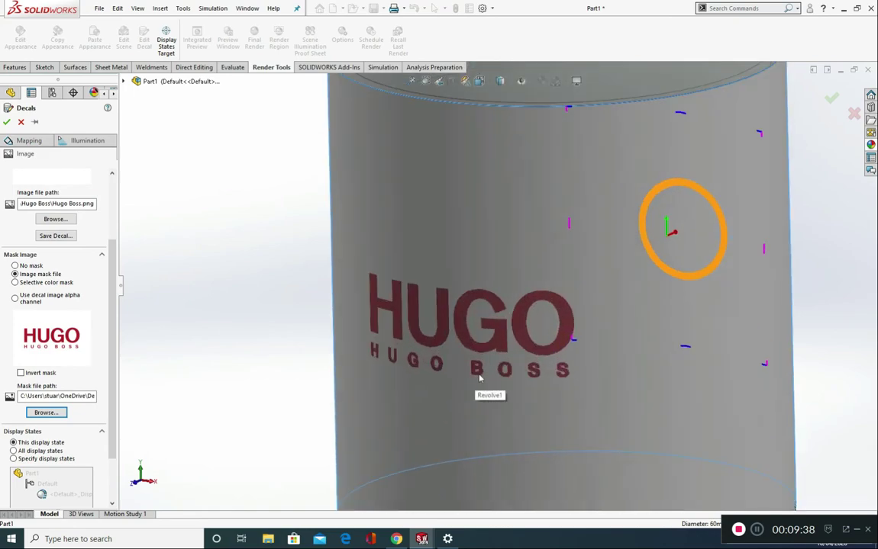
pyautogui.scroll(5, 290, 409)
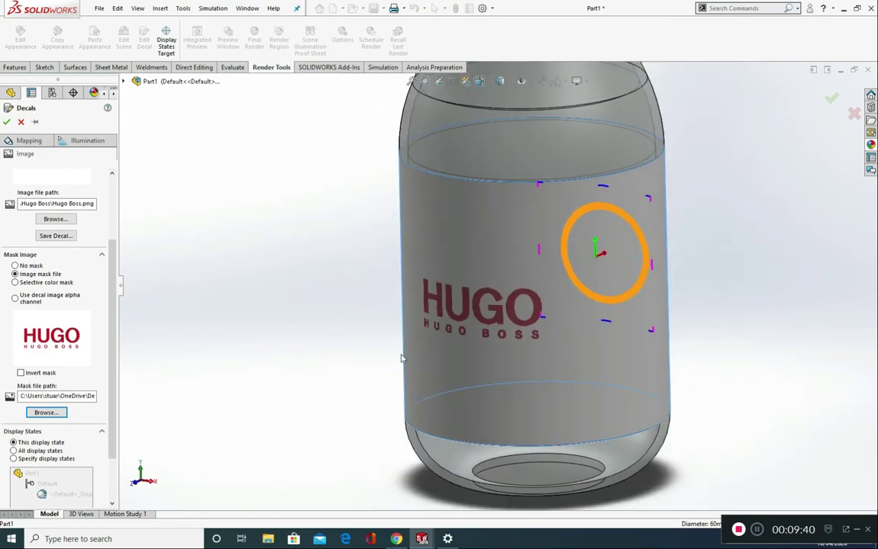
pyautogui.scroll(1, 301, 401)
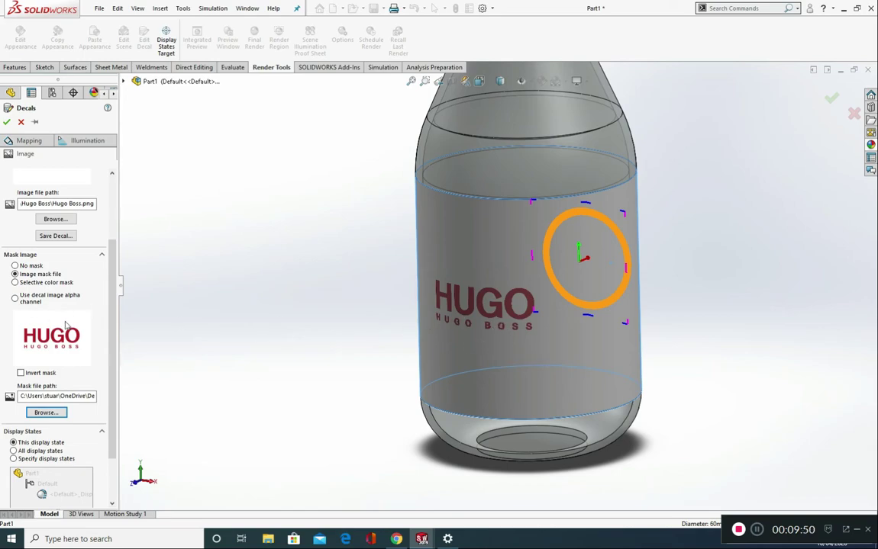
# Test mask inversion and underlying-appearance lighting, leaving the mask uninverted
pyautogui.click(55, 377)
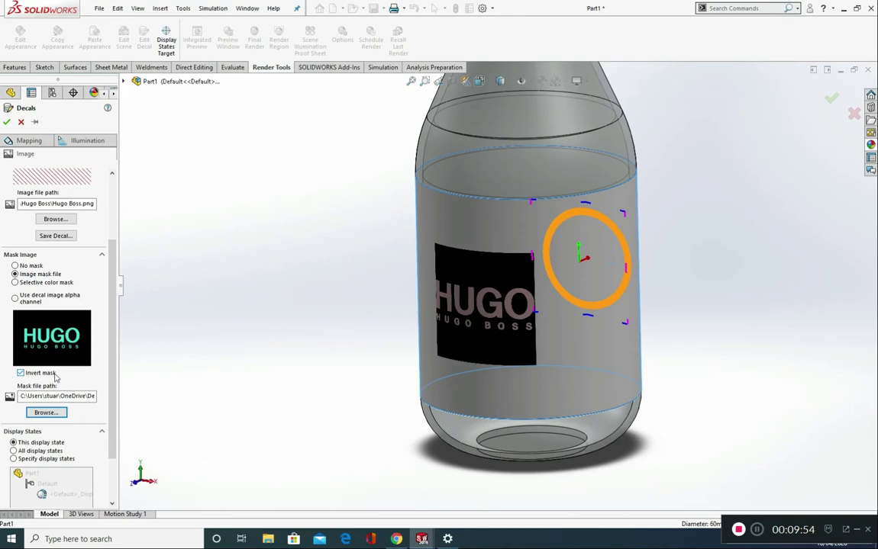
pyautogui.click(55, 377)
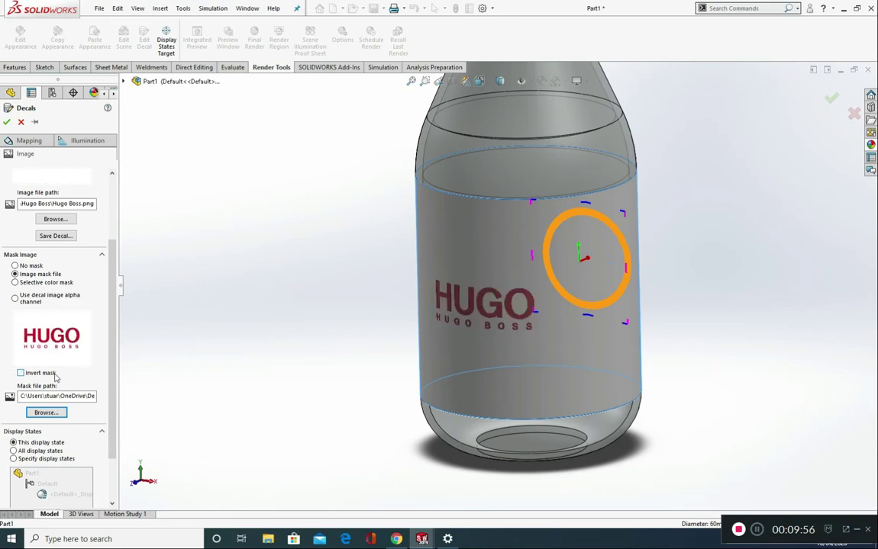
pyautogui.click(69, 141)
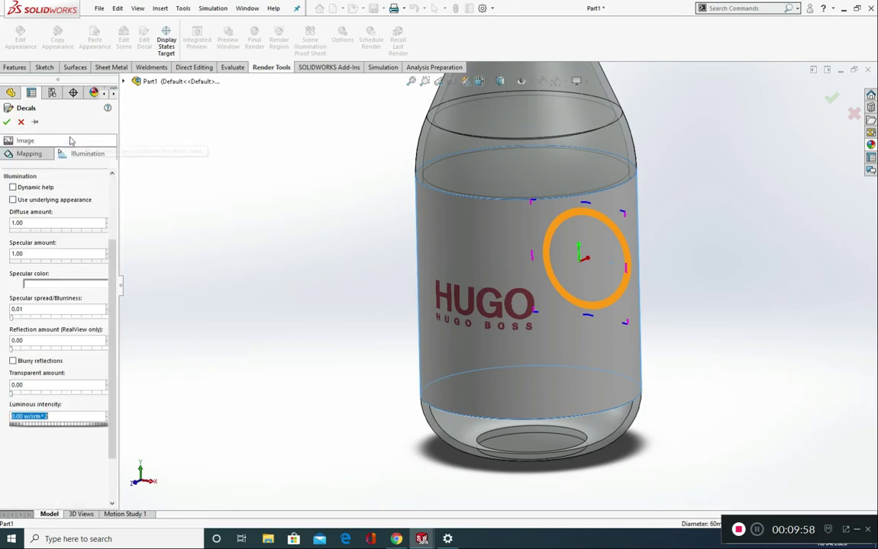
pyautogui.click(36, 200)
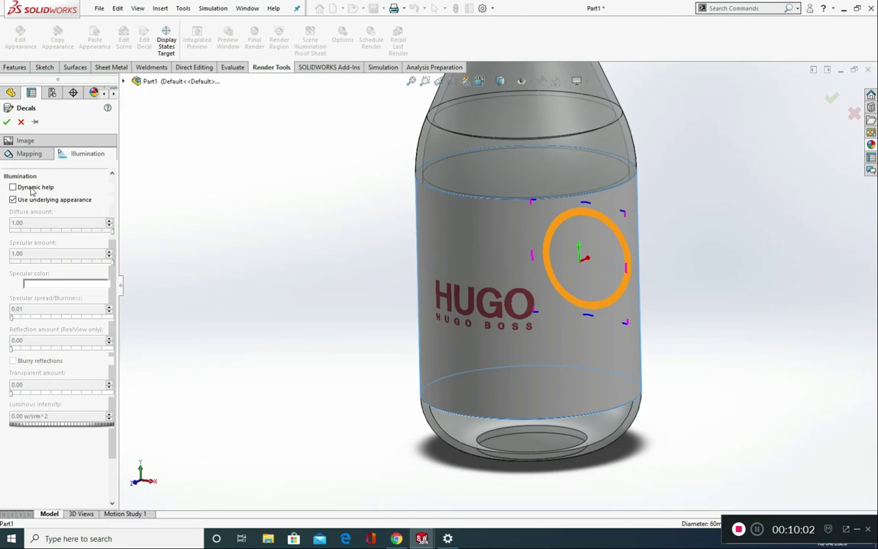
pyautogui.click(22, 141)
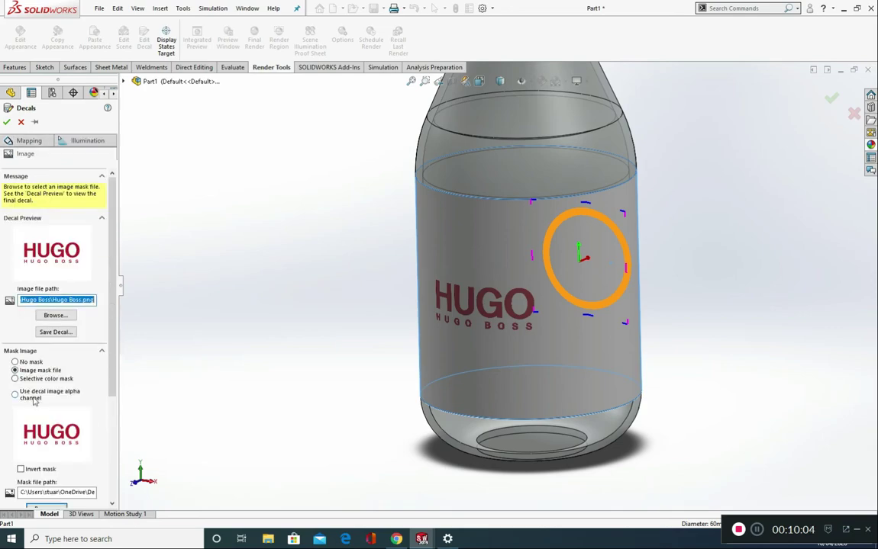
pyautogui.scroll(-3, 33, 367)
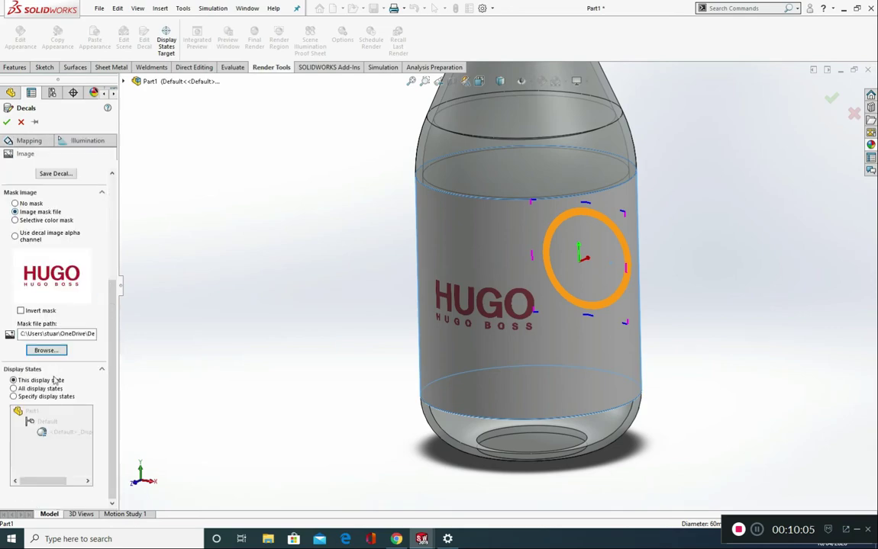
pyautogui.click(35, 313)
pyautogui.click(36, 313)
pyautogui.scroll(-5, 469, 290)
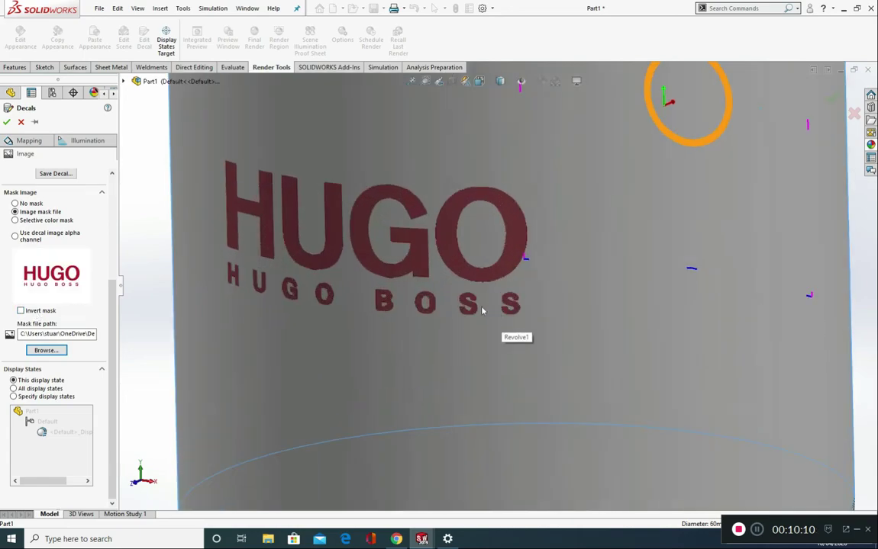
pyautogui.scroll(5, 481, 310)
# Turn off Use underlying appearance so the decal keeps its own lighting, then review mapping
pyautogui.click(86, 140)
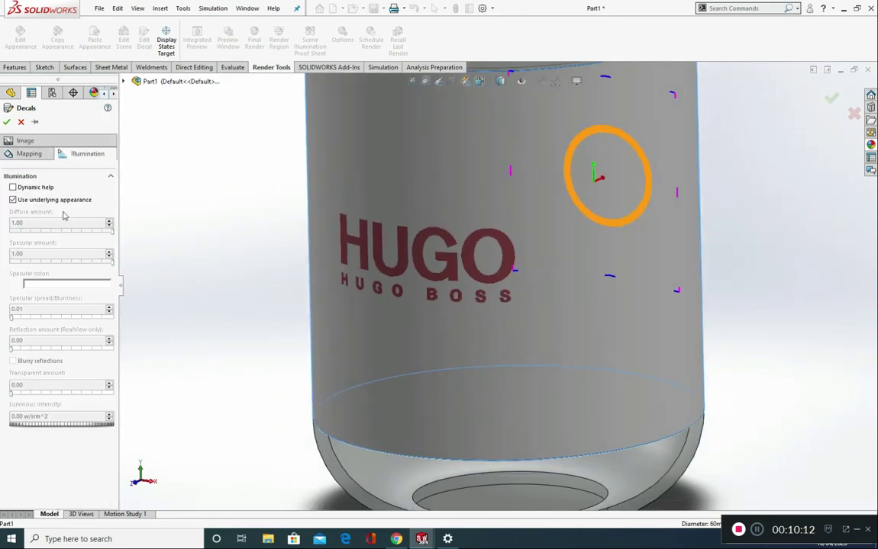
pyautogui.click(43, 197)
pyautogui.scroll(3, 191, 233)
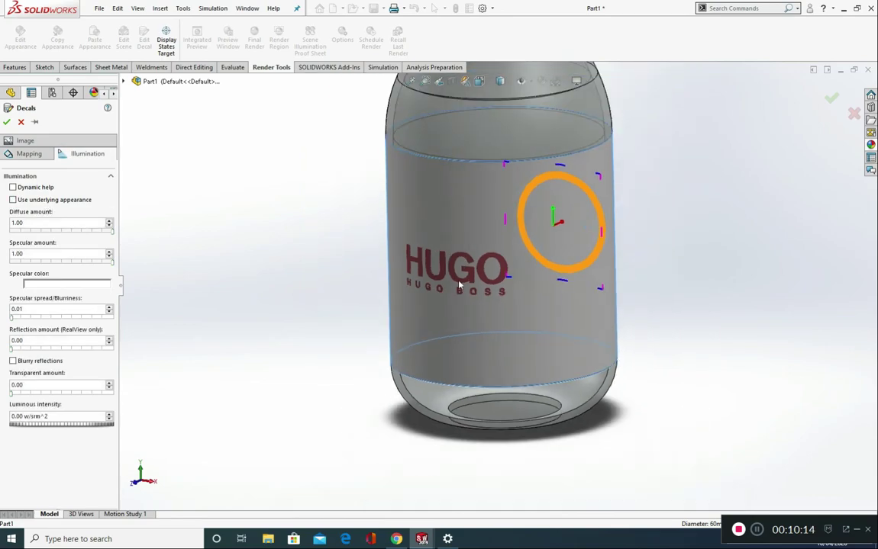
pyautogui.click(26, 154)
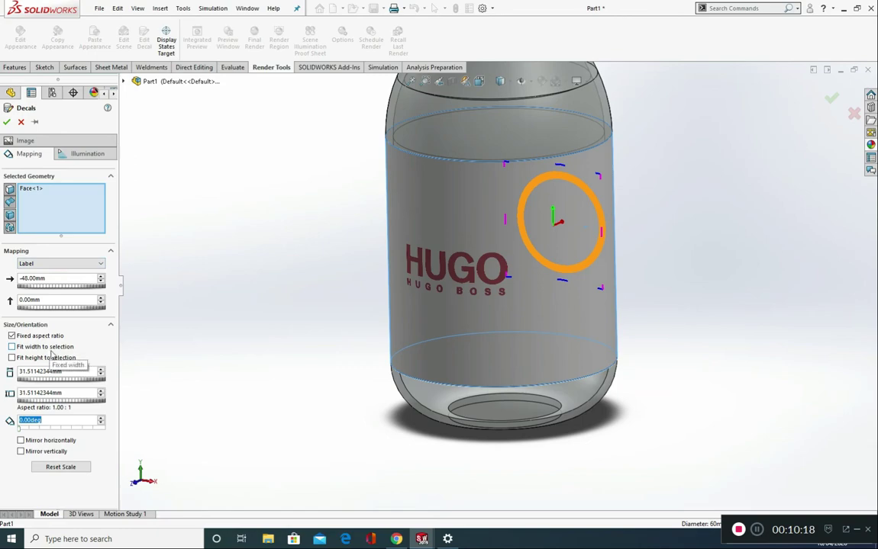
pyautogui.scroll(3, 357, 328)
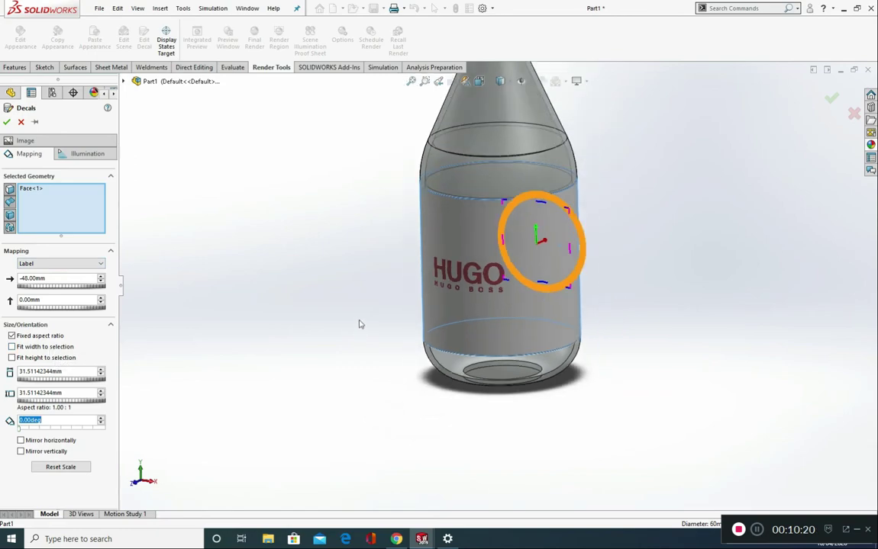
# Accept the decal, switch to isometric view, and load the PhotoView 360 add-in
pyautogui.click(6, 122)
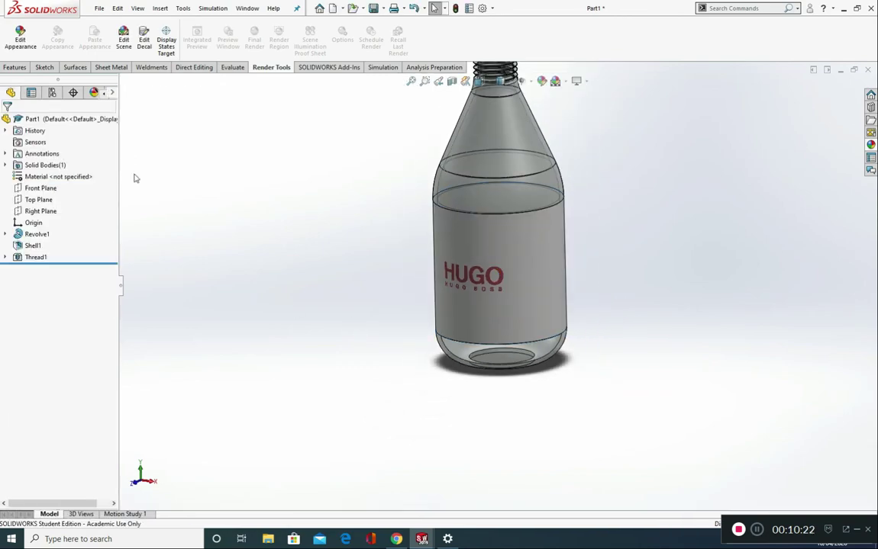
pyautogui.hotkey('ctrl', '7')
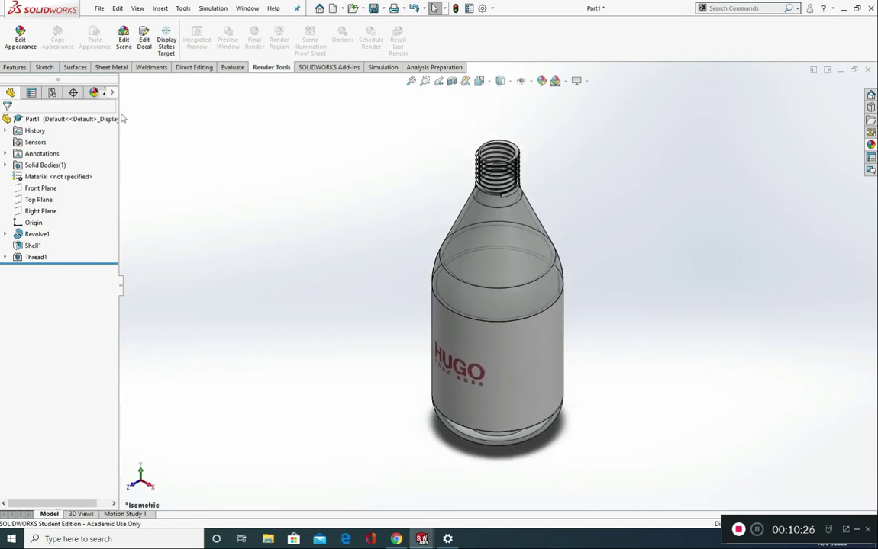
pyautogui.click(329, 67)
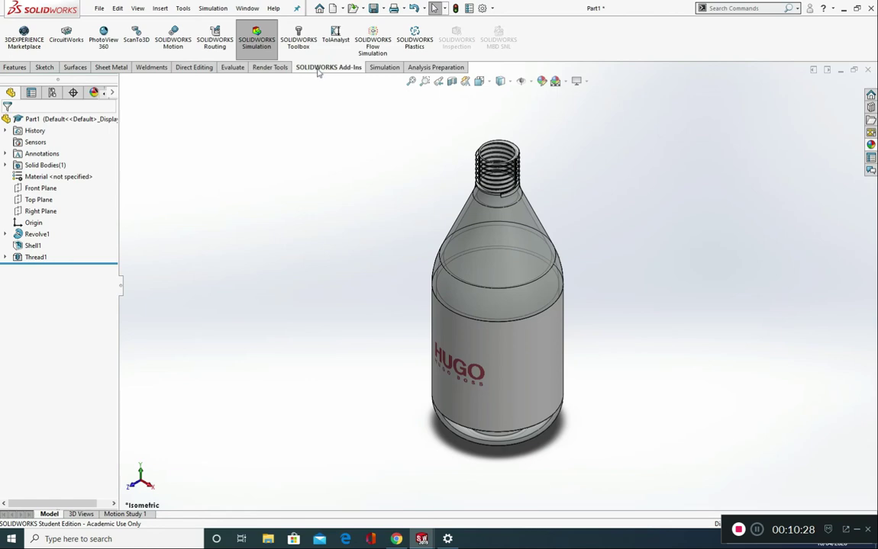
pyautogui.click(109, 48)
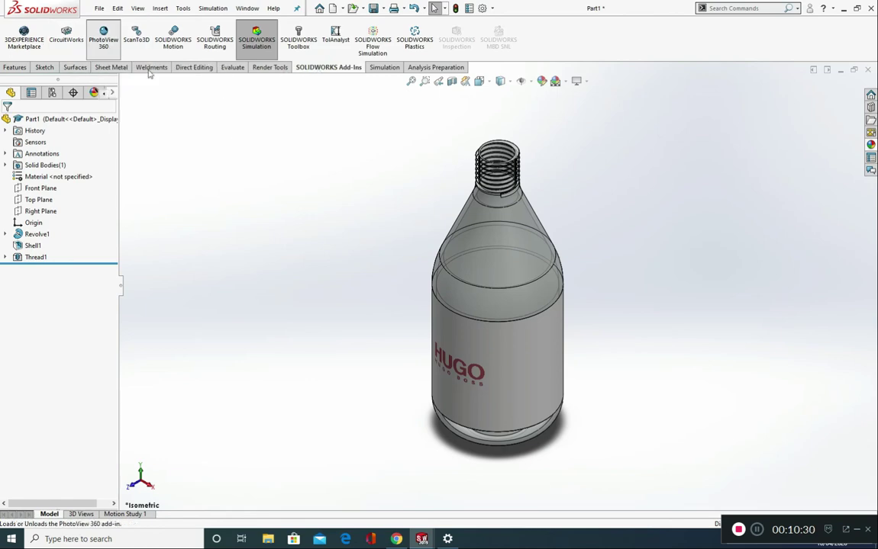
pyautogui.click(268, 68)
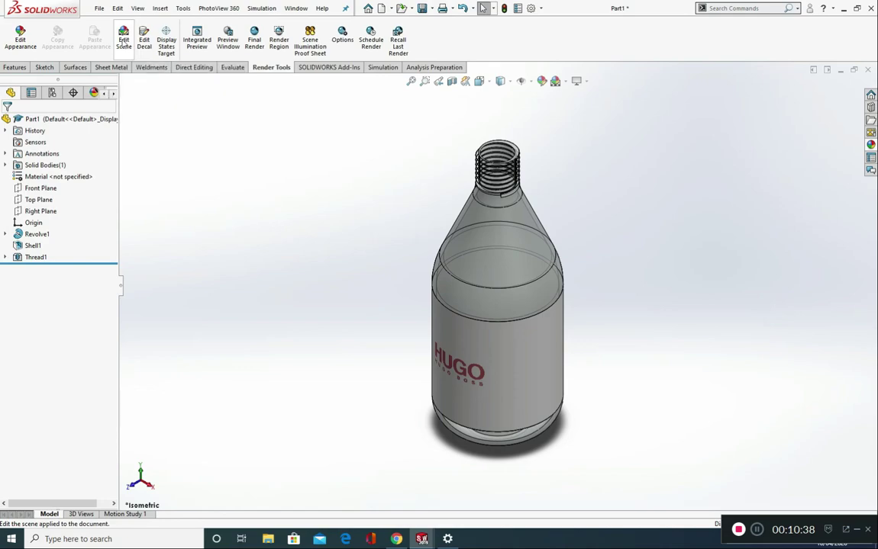
# Apply the Reflective Floor Black studio scene to the bottle
pyautogui.click(123, 38)
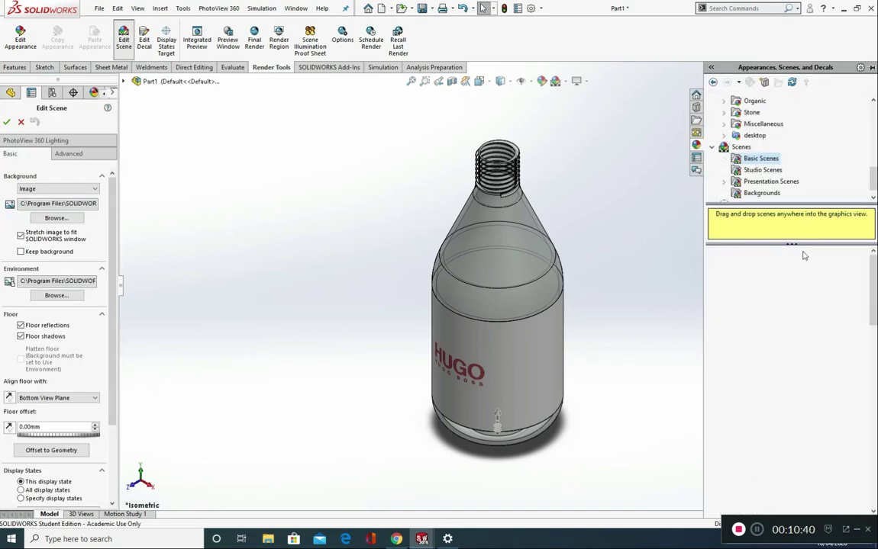
pyautogui.click(758, 170)
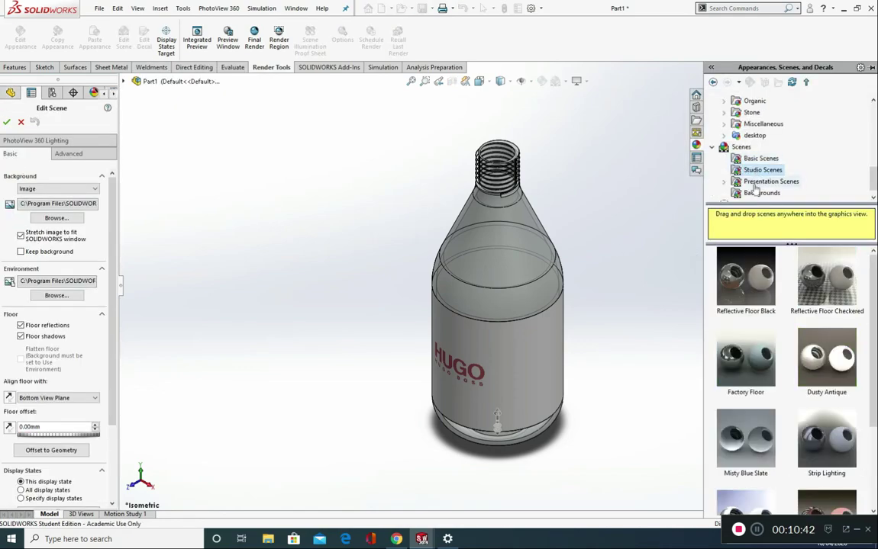
pyautogui.moveTo(760, 288); pyautogui.dragTo(377, 404)
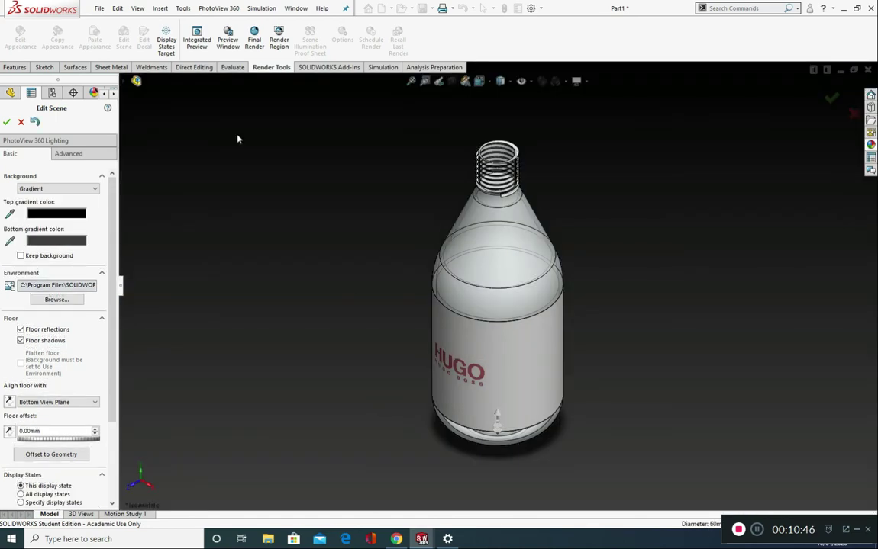
# Start a final render, continuing without a camera or perspective
pyautogui.click(257, 45)
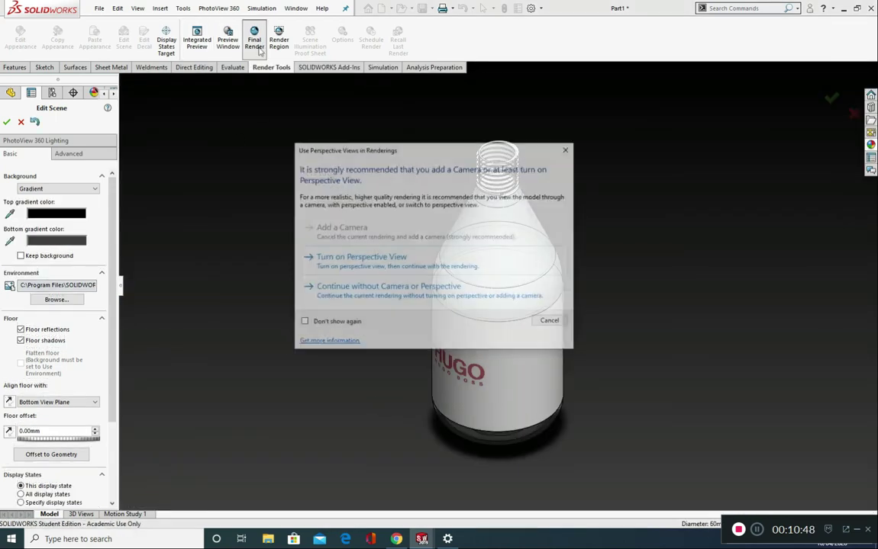
pyautogui.click(396, 275)
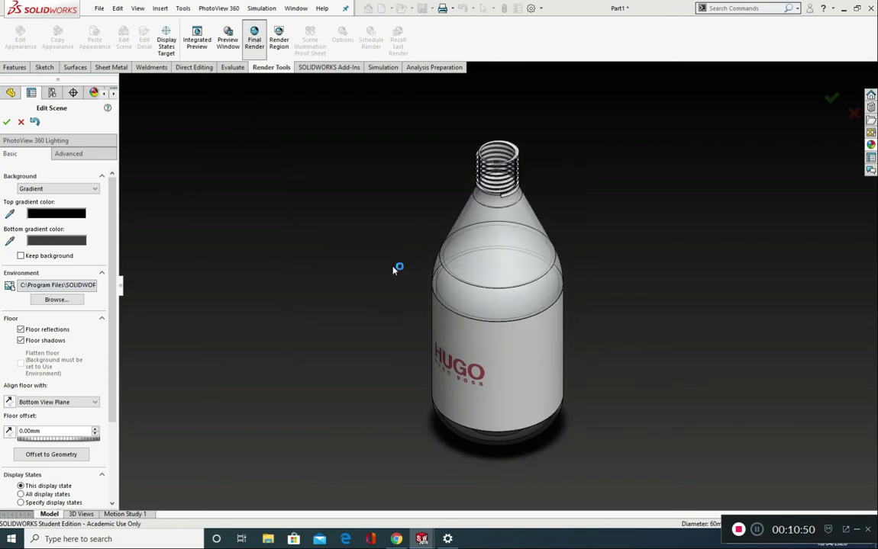